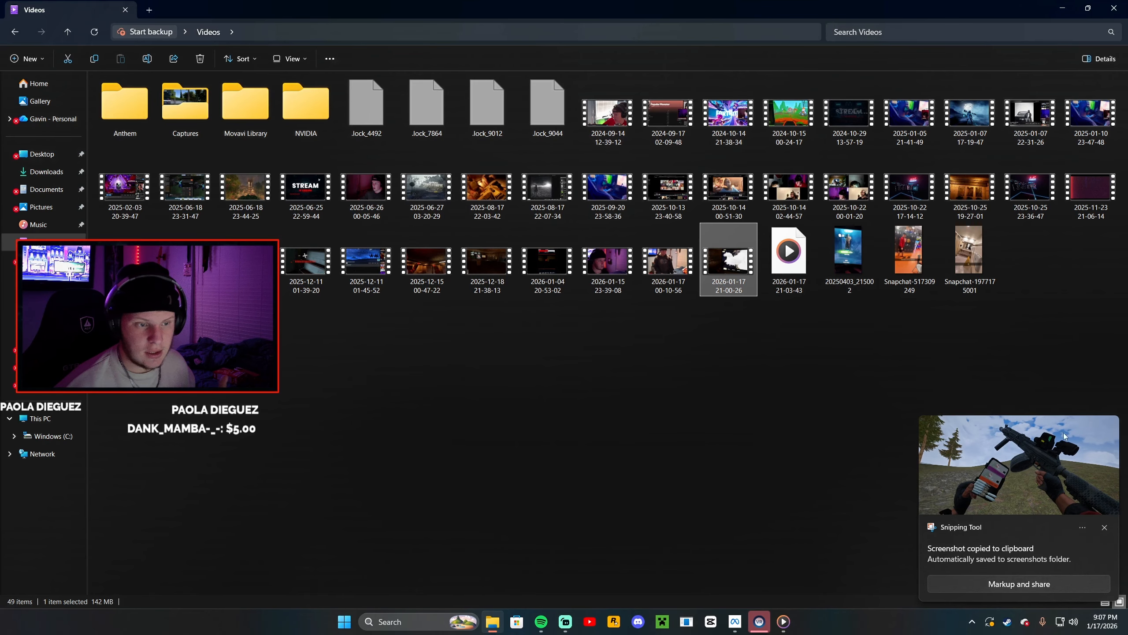
Open the newest game screenshot from the Screenshots folder in the photo viewer, dismiss the notification, and close the viewer
left_click(49, 366)
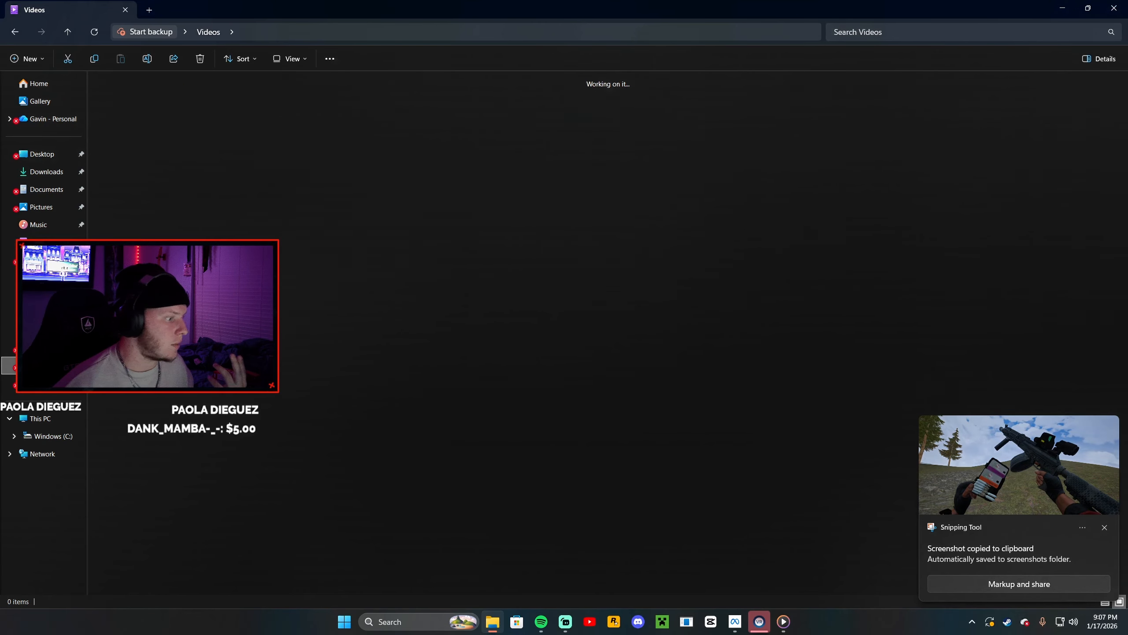
double_click(368, 443)
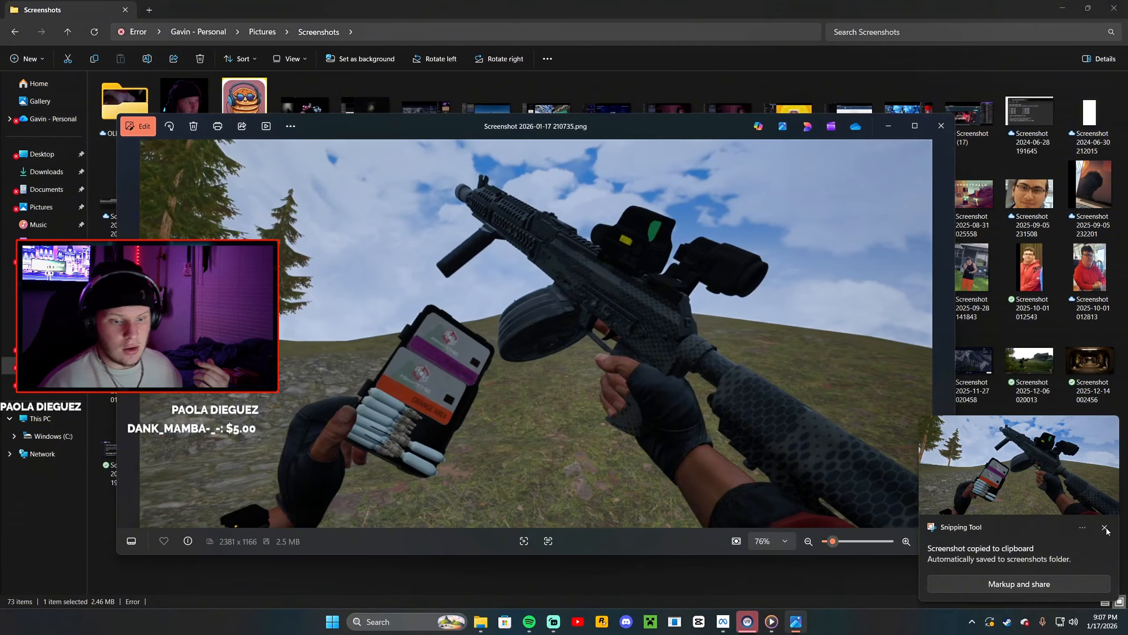
left_click(1105, 528)
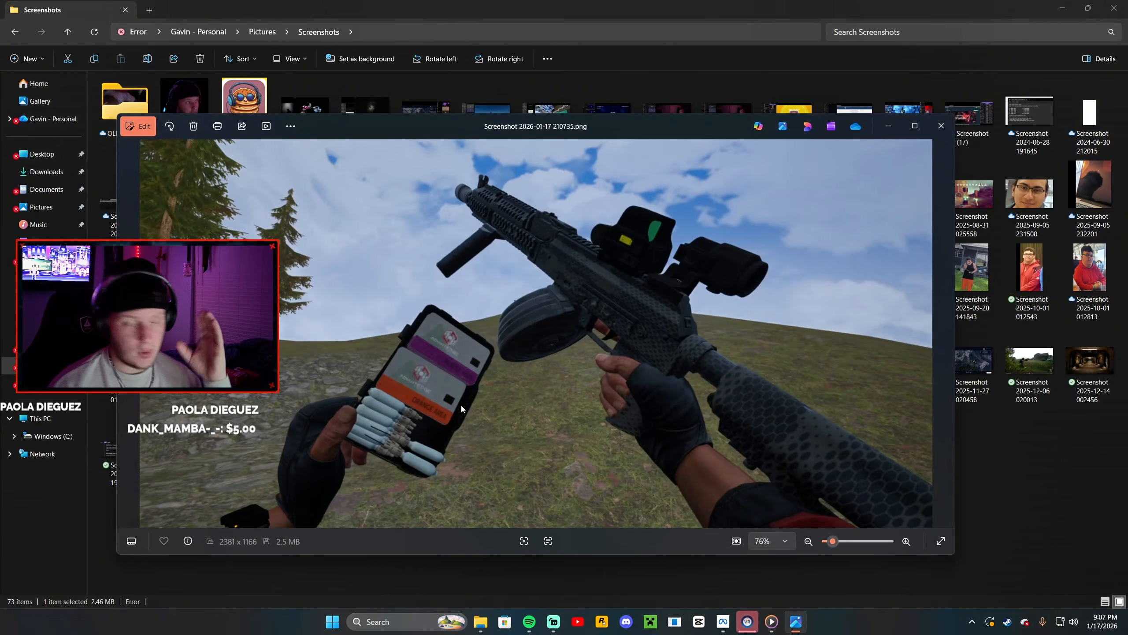
left_click(942, 126)
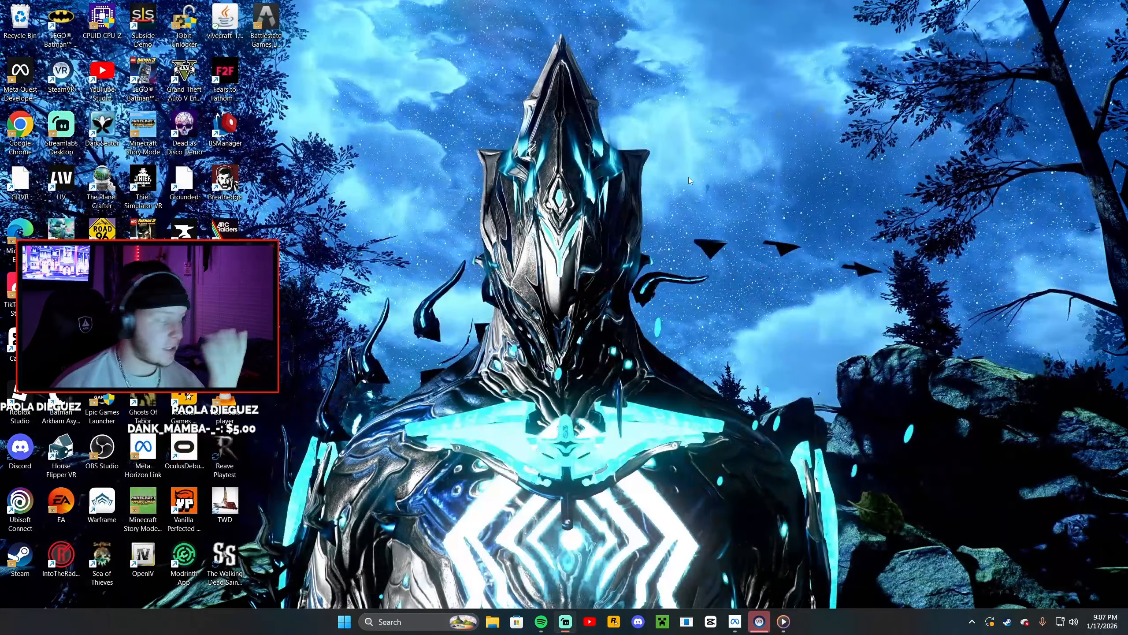
Launch Chrome, search the web for background remover, and open the Adobe Express Free Image Background Remover page
double_click(20, 125)
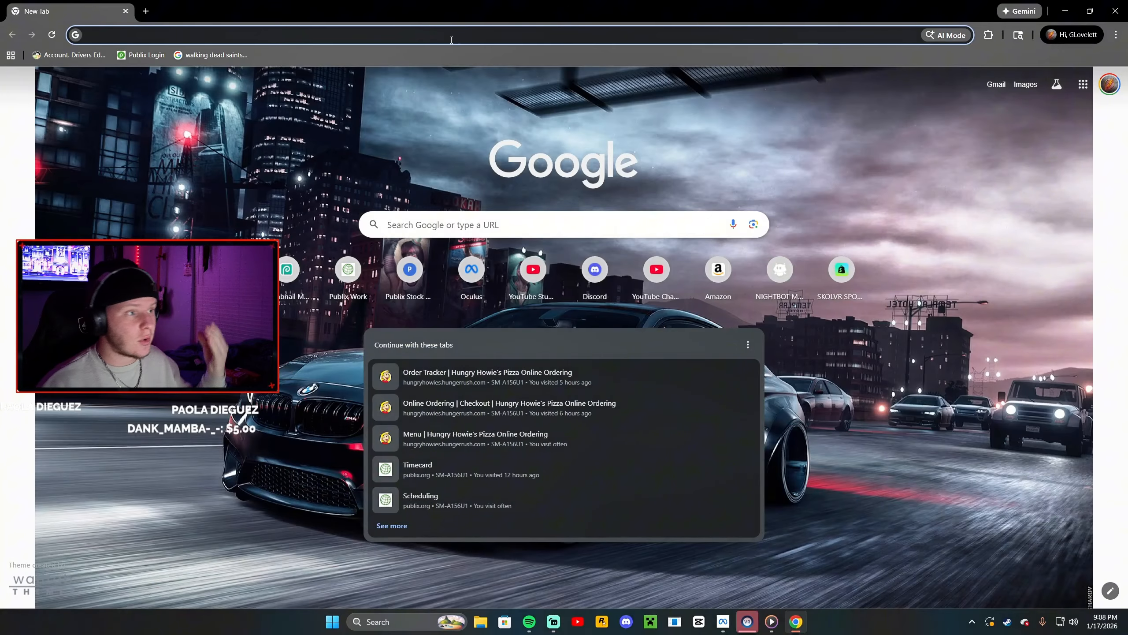
left_click(451, 40)
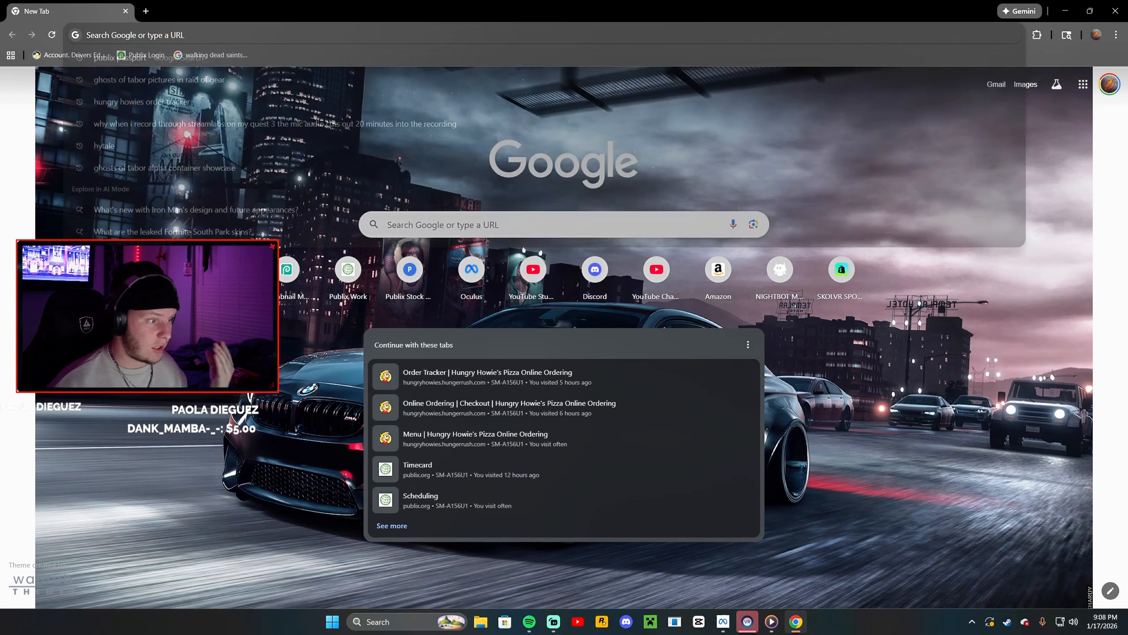
left_click(274, 35)
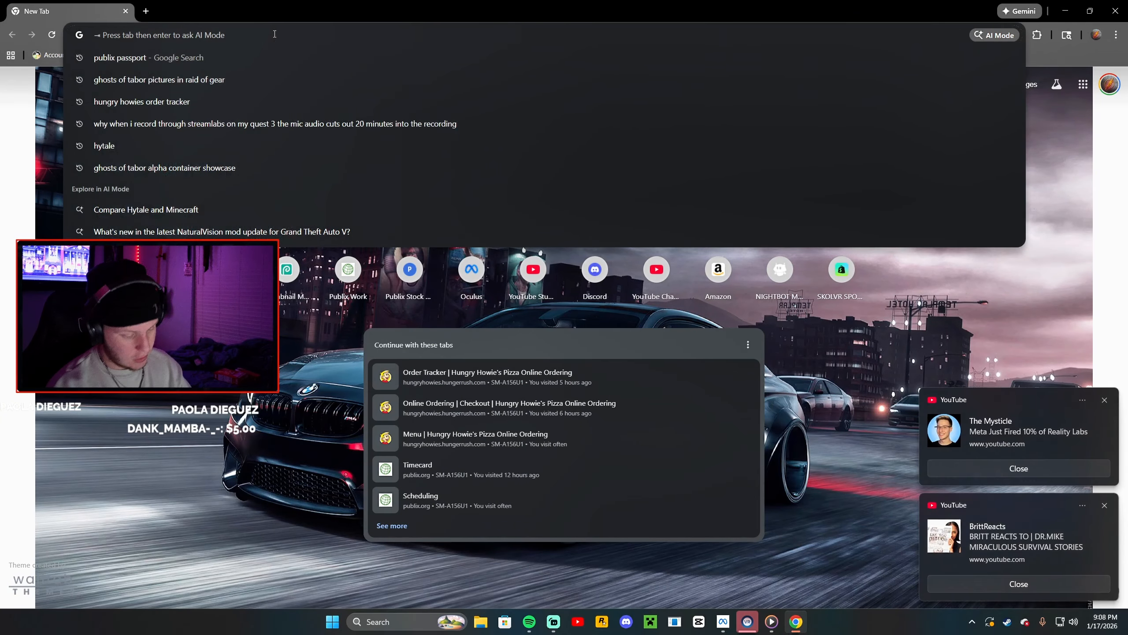
type("background remover")
key("Return")
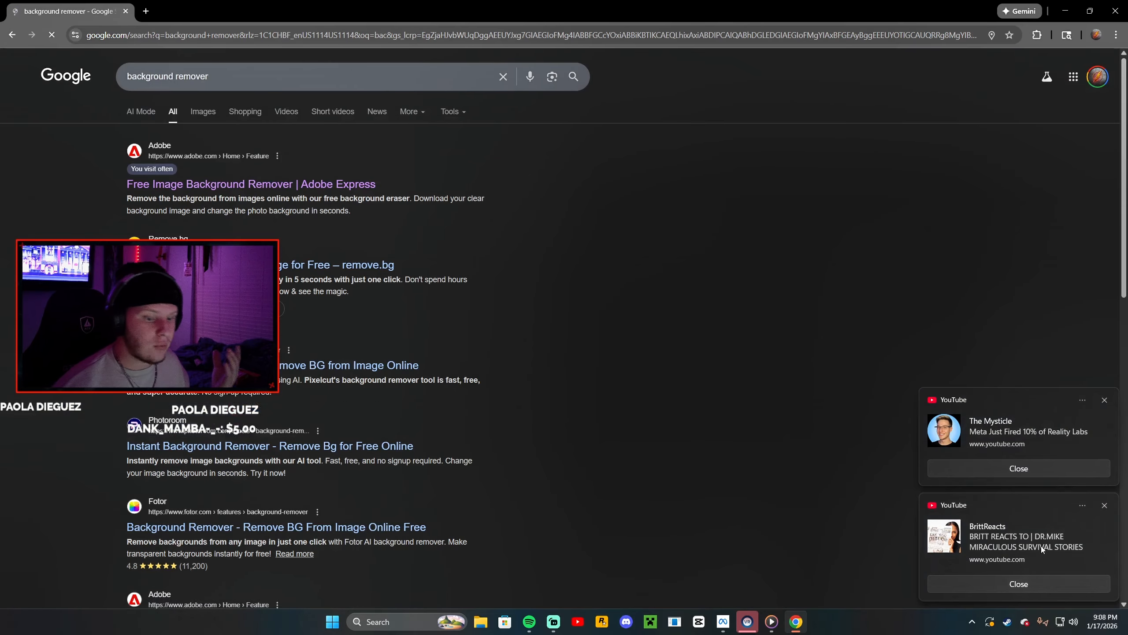
left_click(977, 582)
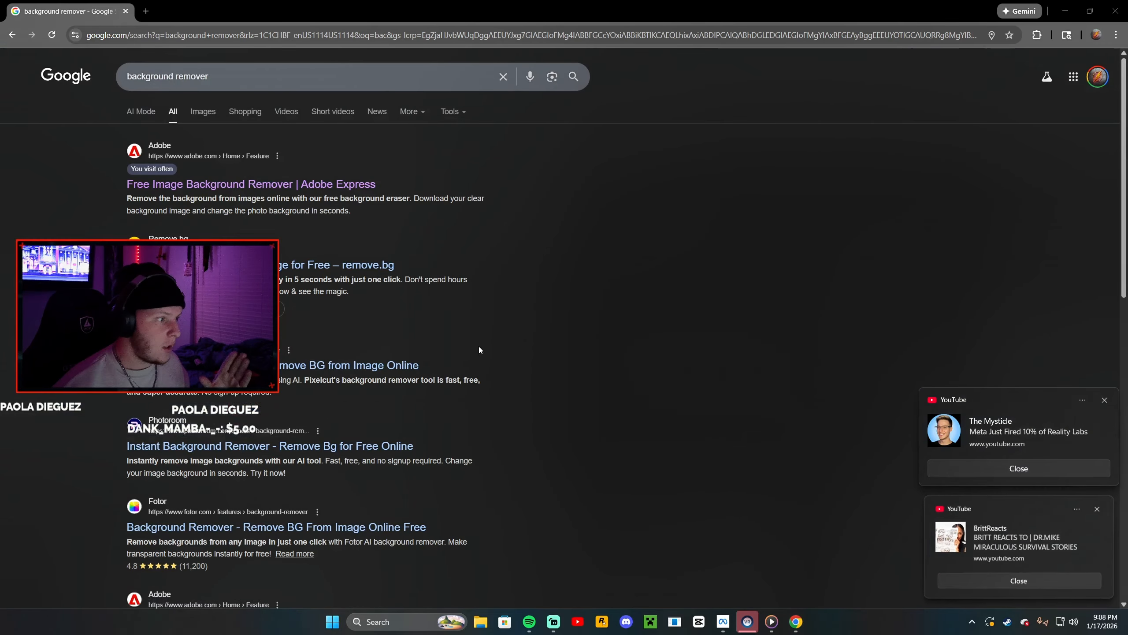
left_click(254, 192)
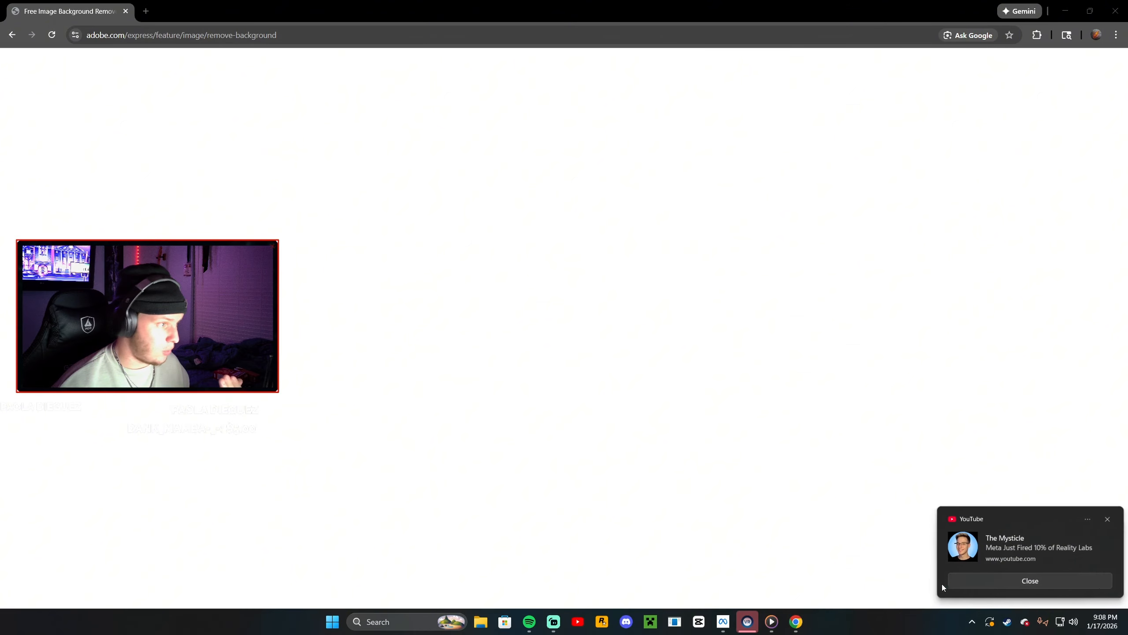
Upload the game screenshot from the Screenshots folder to remove its background, and download the cutout PNG
left_click(941, 584)
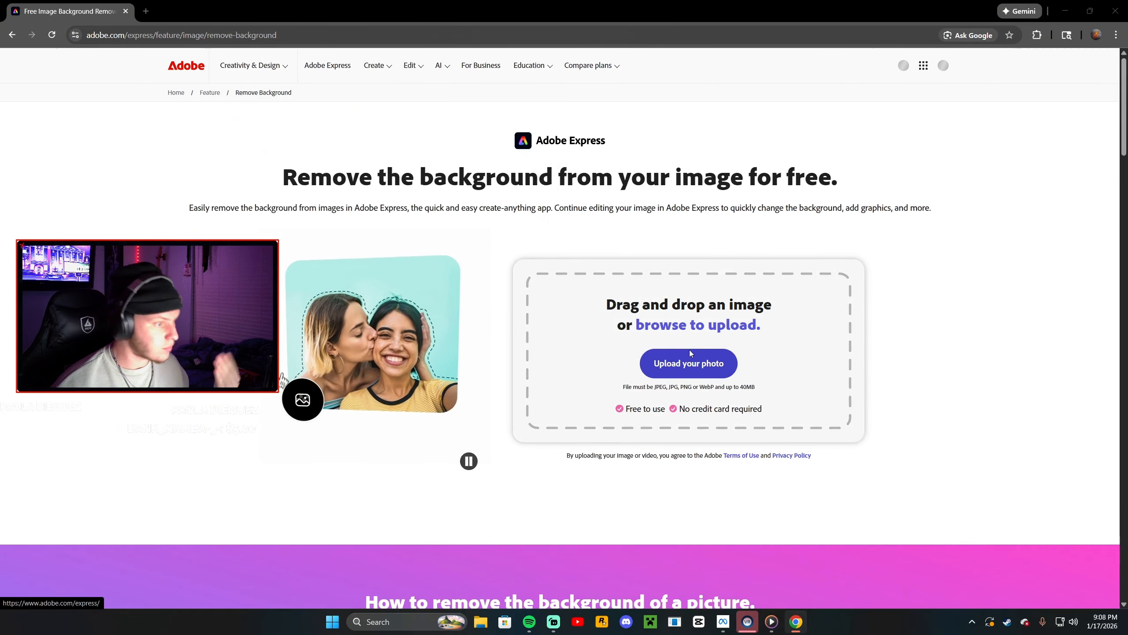
left_click(689, 349)
scroll(226, 196, "down", 2)
scroll(62, 228, "down", 3)
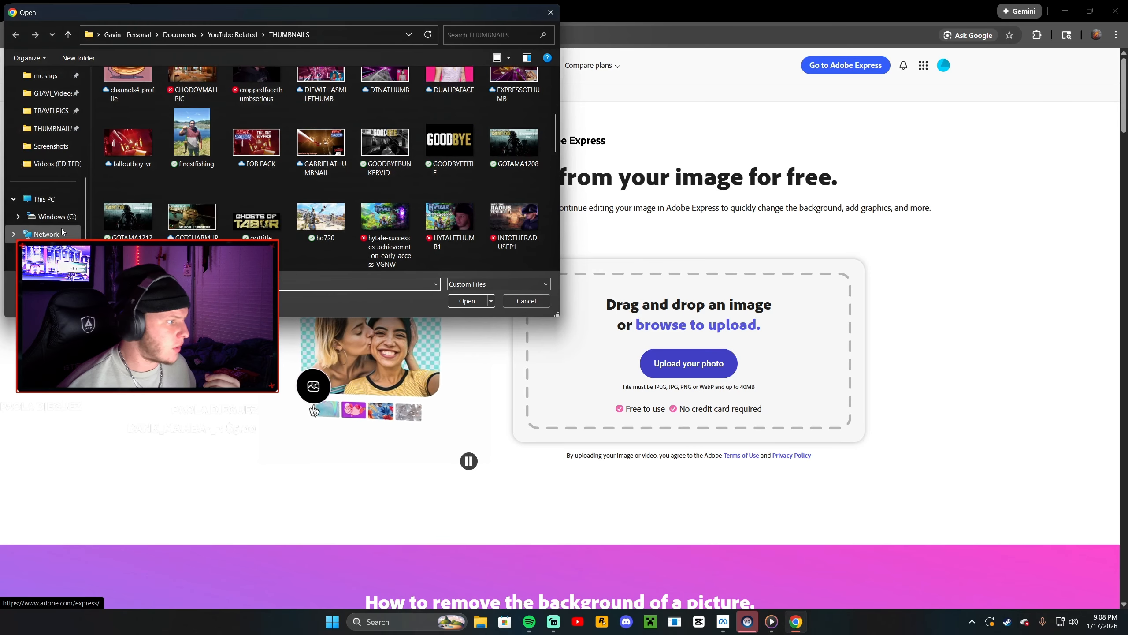
left_click(51, 147)
double_click(321, 143)
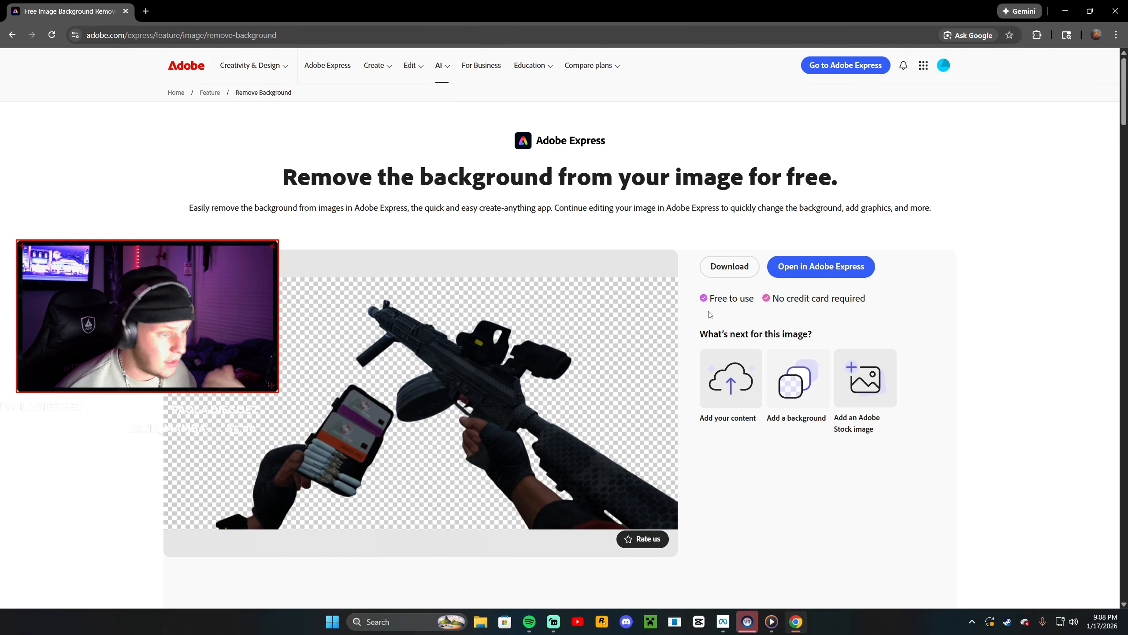
left_click(729, 267)
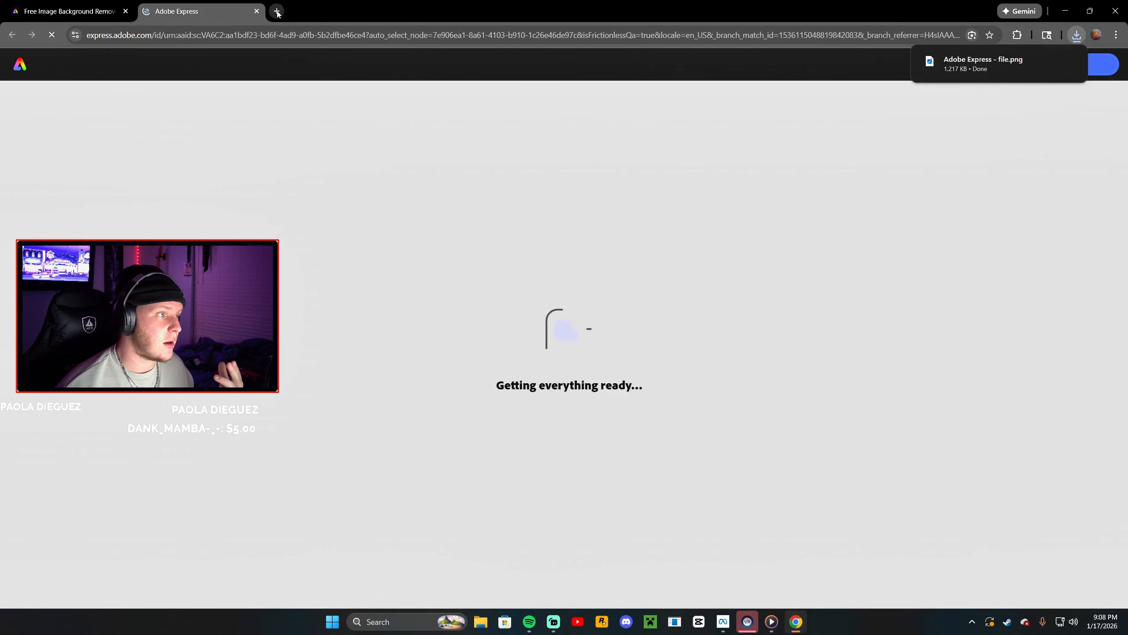
In a new tab, search images for ghosts of tabor artstation and open the Ghosts Of Tabor Matka Miest ArtStation page
key("ctrl+t")
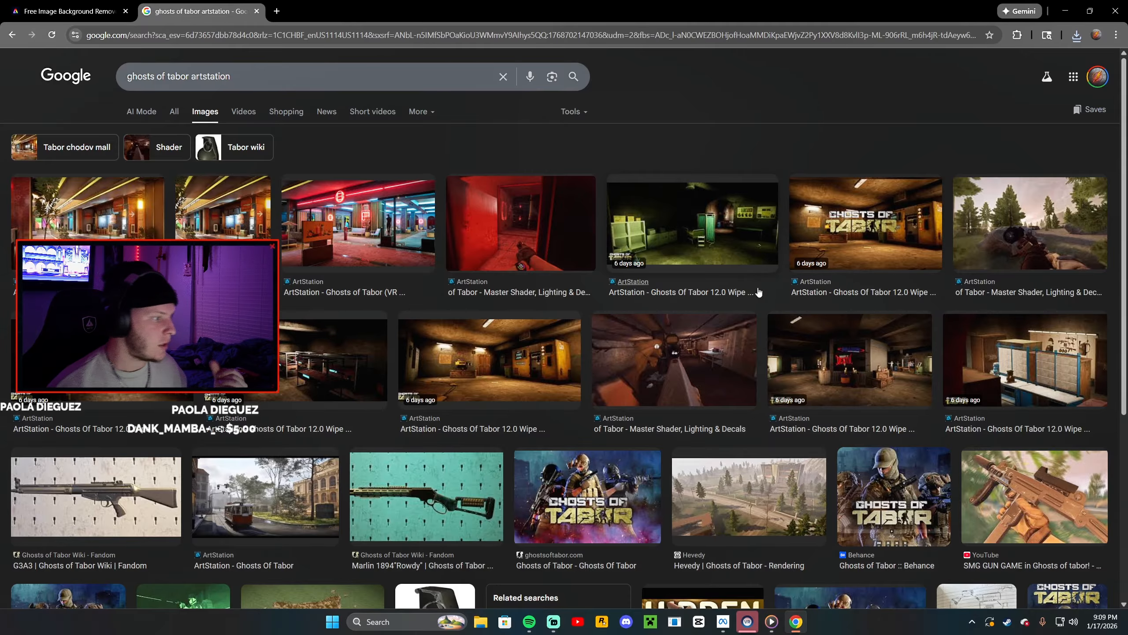
scroll(868, 497, "down", 5)
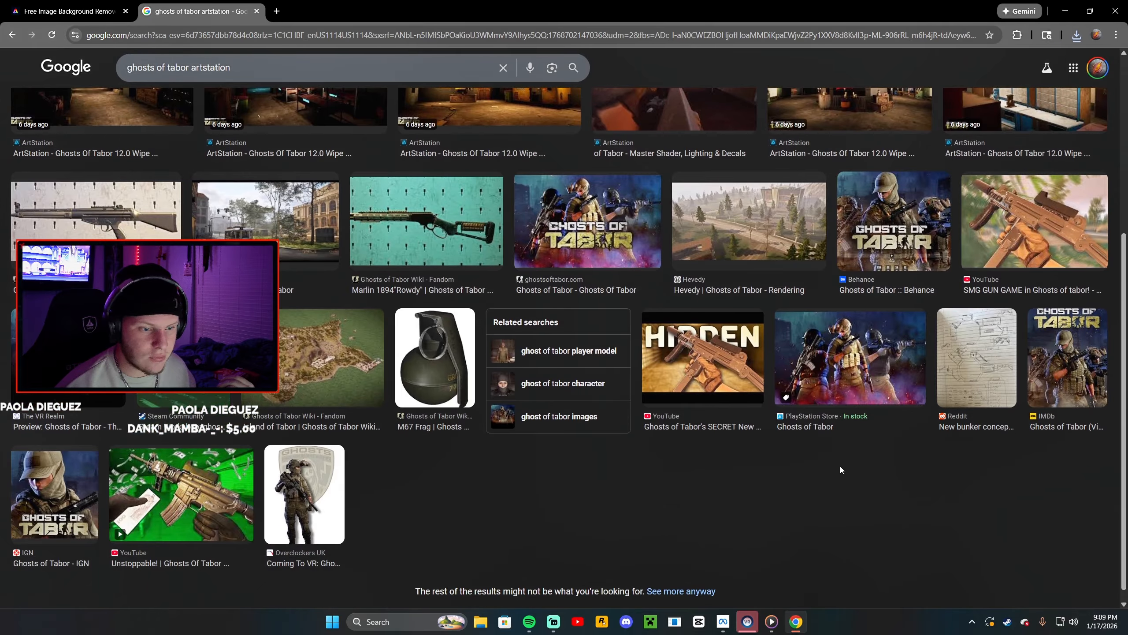
scroll(675, 498, "up", 6)
left_click(266, 493)
scroll(508, 312, "down", 10)
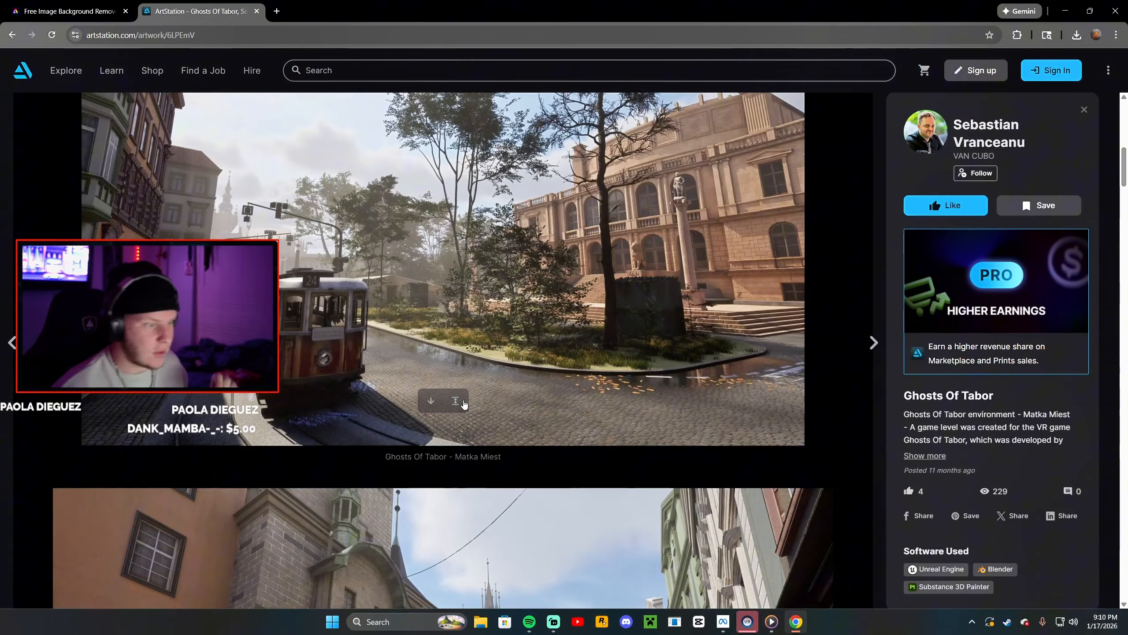
Save the Matka Miest environment image into the THUMBNAILS folder as matkamiest2
right_click(455, 227)
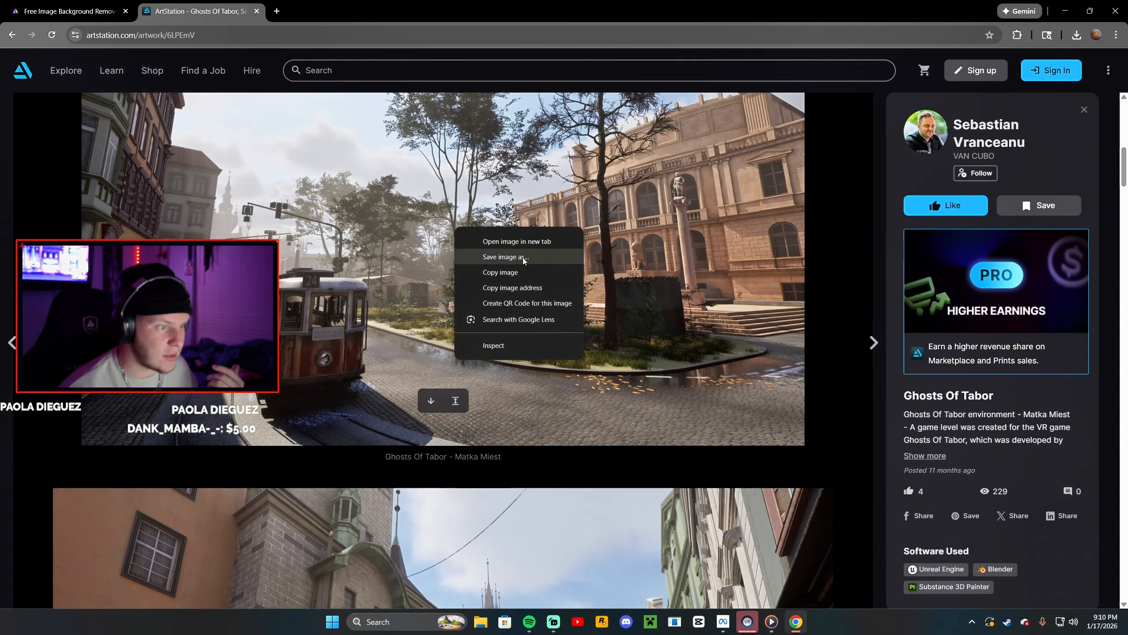
left_click(506, 257)
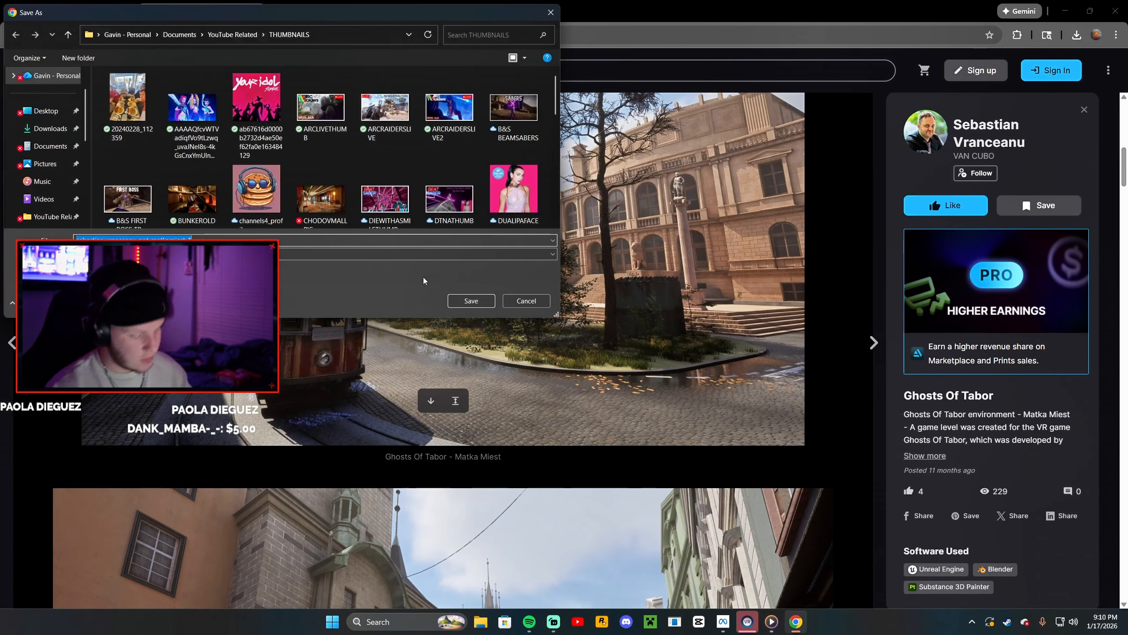
type("matkamiest2")
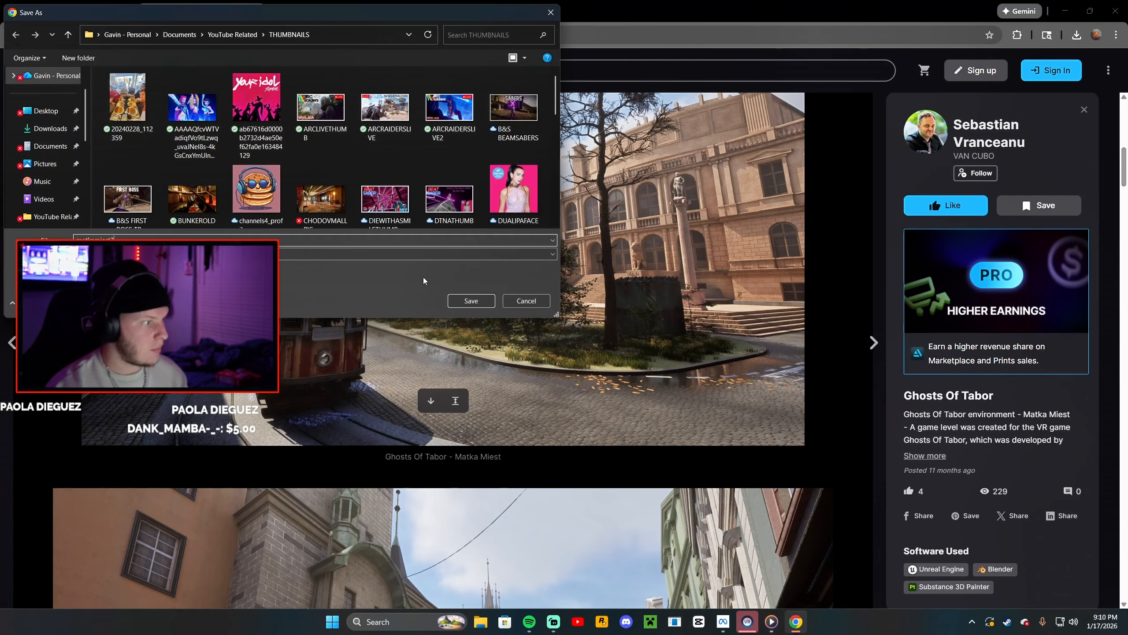
key("Return")
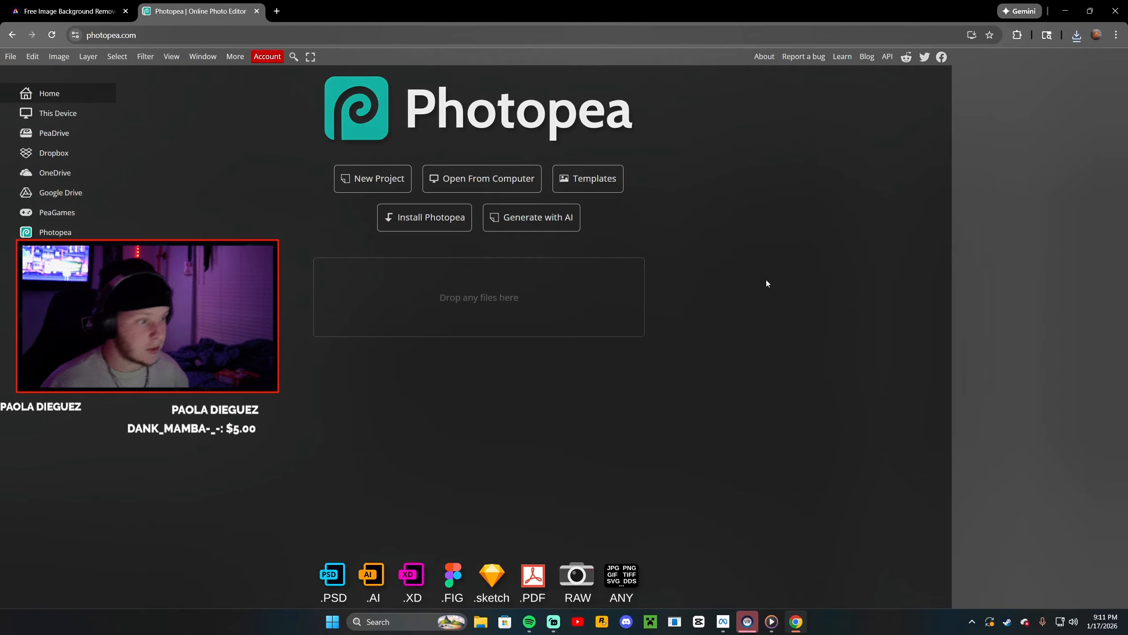
Create a new Photopea project using the YouTube Thumbnail preset of 1280 x 720 px
left_click(381, 182)
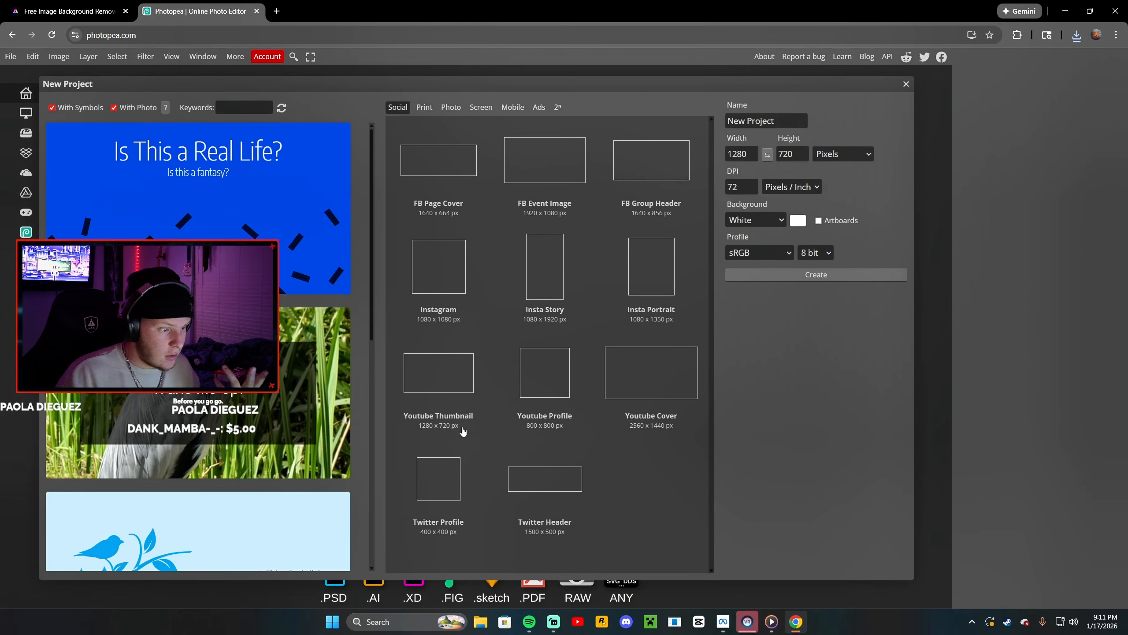
left_click(459, 378)
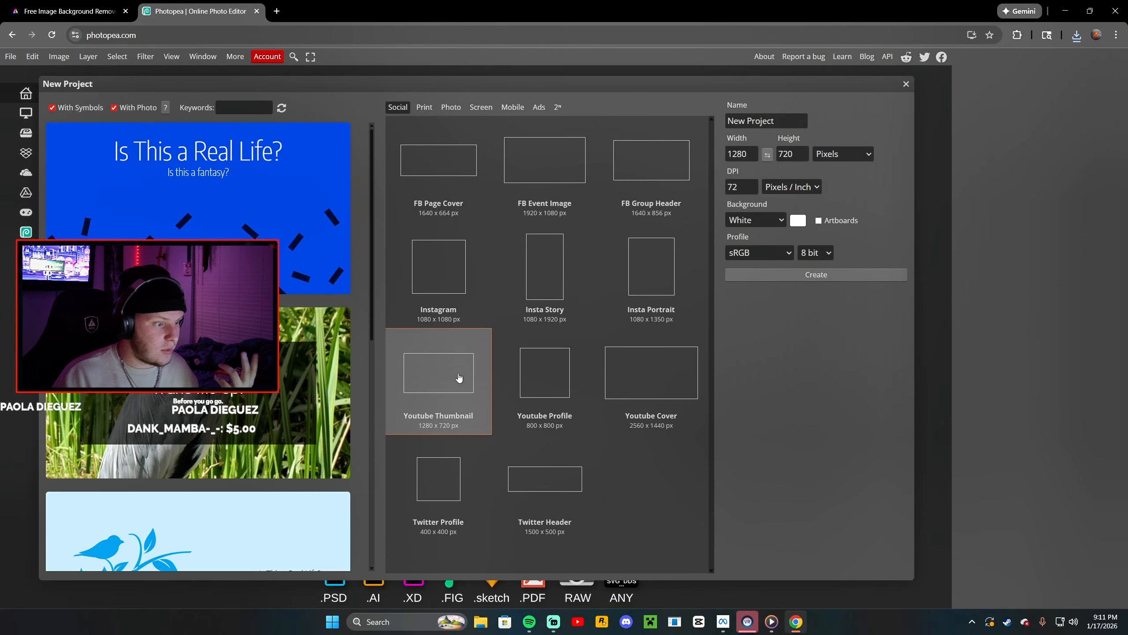
double_click(459, 378)
scroll(761, 271, "down", 1)
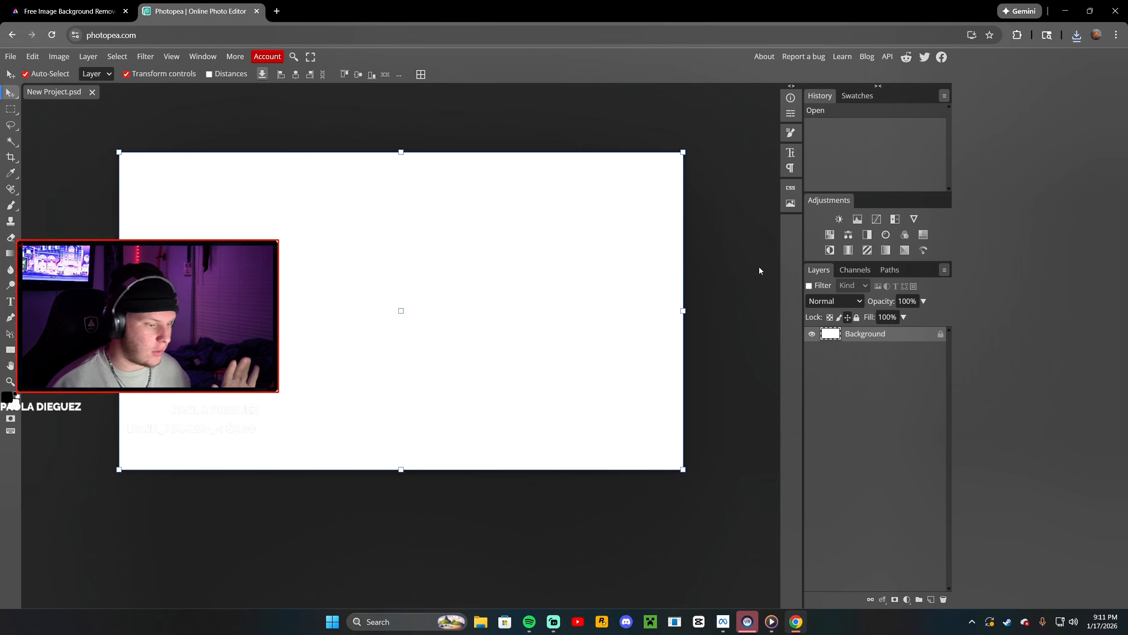
Place the matkamiest2 image from the THUMBNAILS folder into the thumbnail project as a new layer
left_click(485, 626)
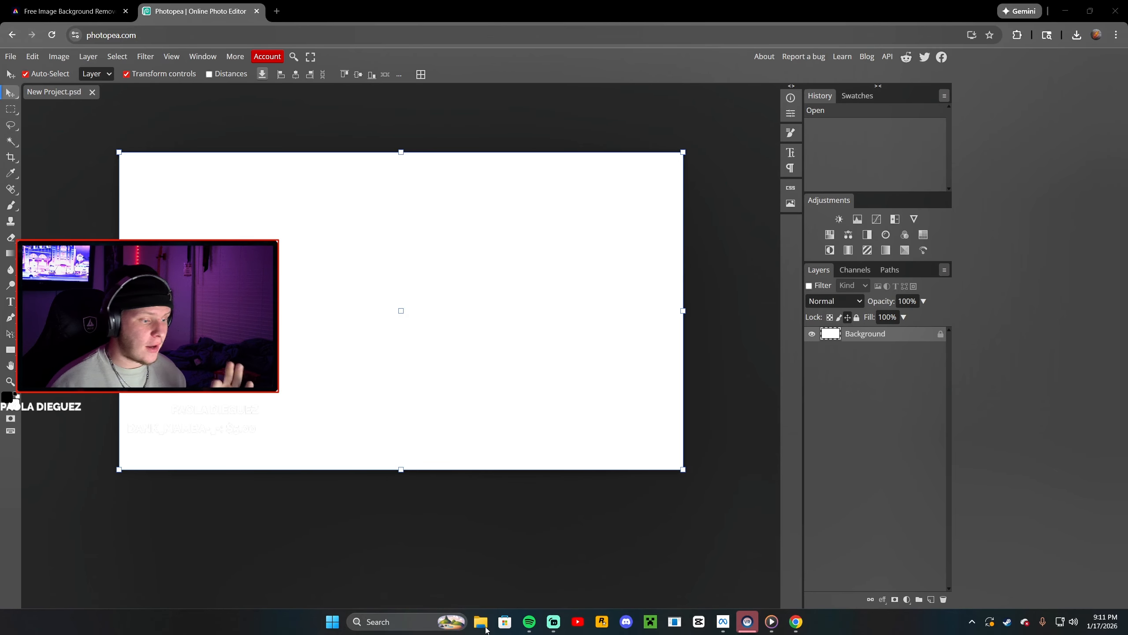
left_click_drag(617, 5, 598, 37)
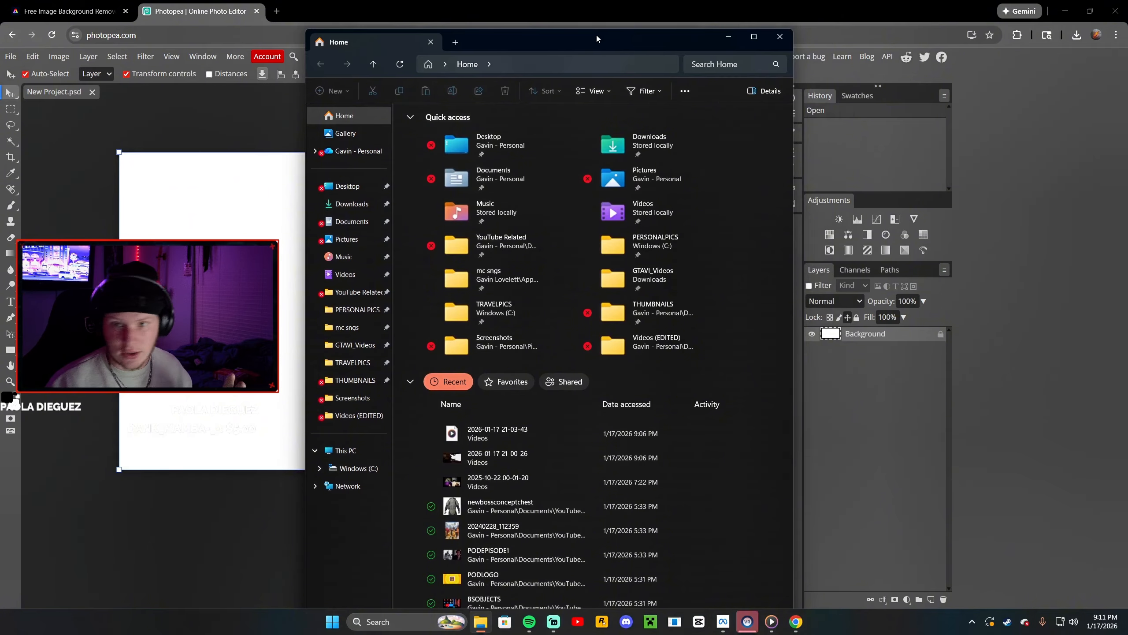
left_click(353, 398)
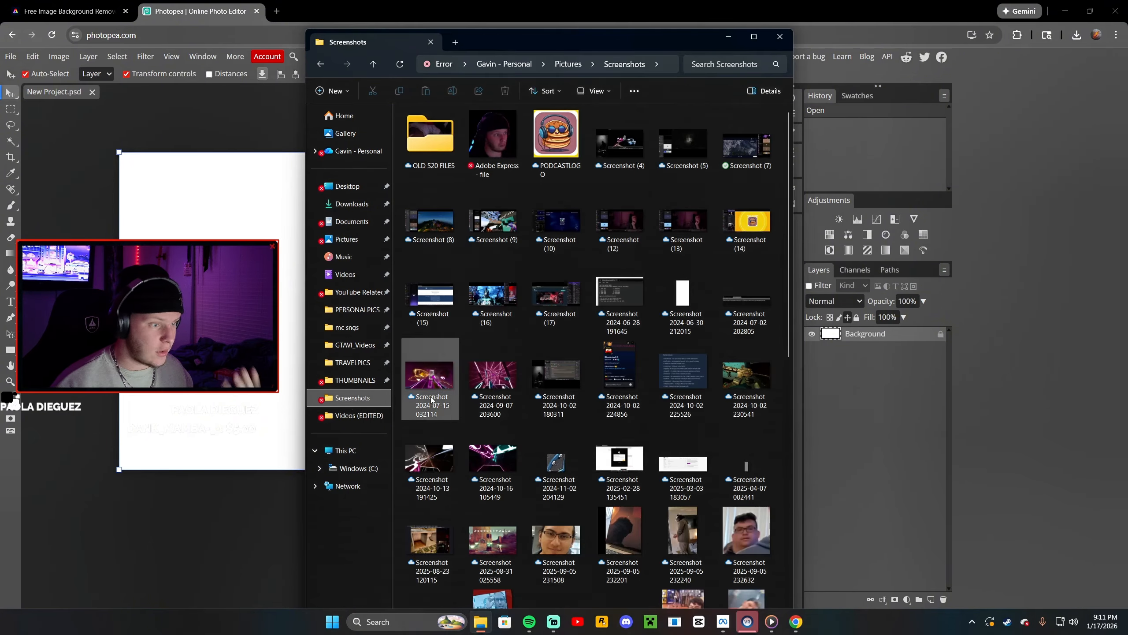
scroll(591, 434, "down", 10)
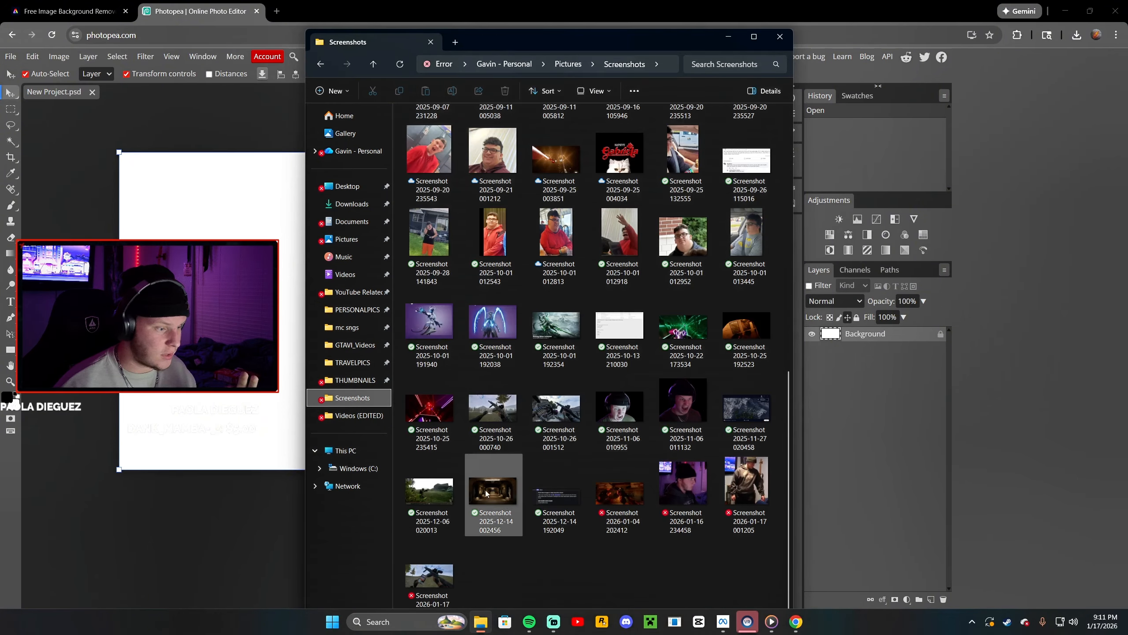
left_click(352, 203)
left_click_drag(537, 43, 697, 64)
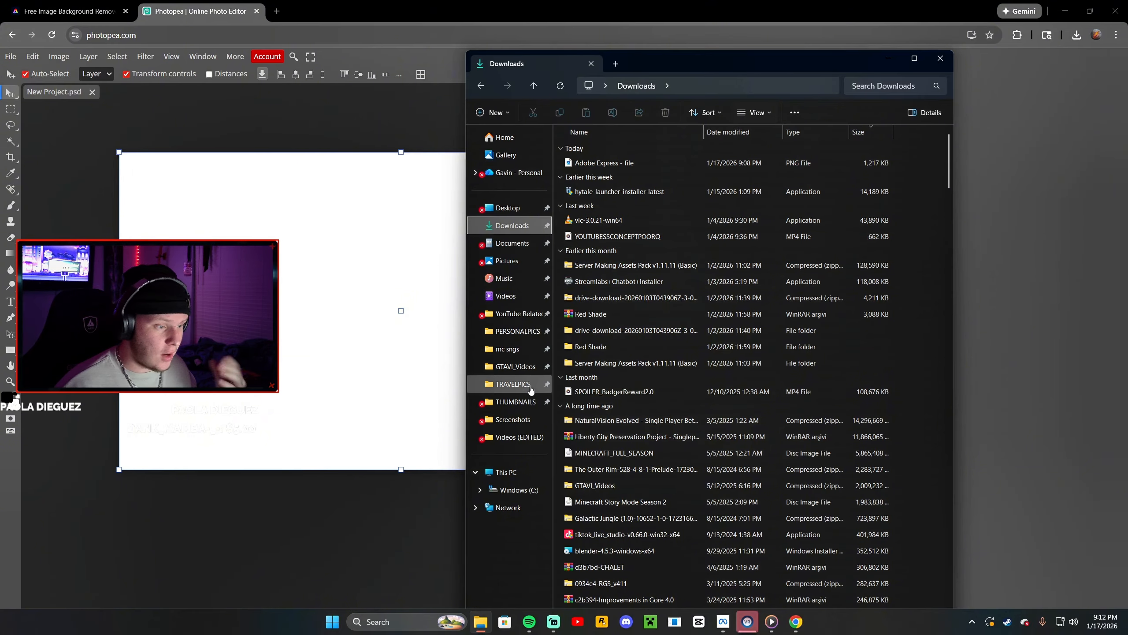
left_click(515, 402)
scroll(894, 461, "down", 5)
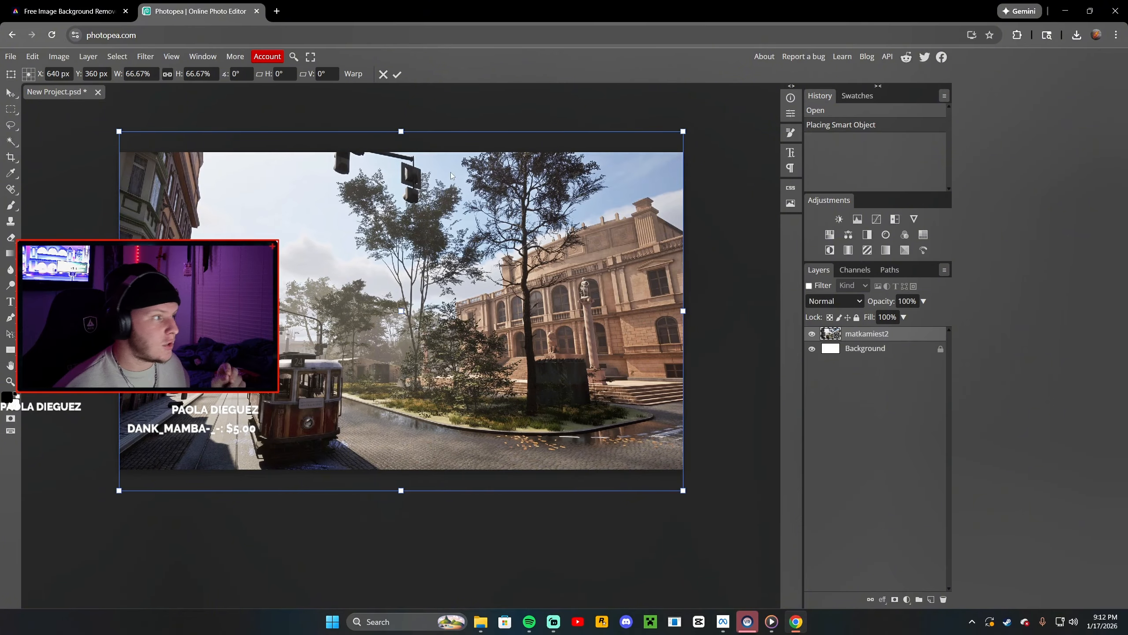
Apply a Camera Raw filter to the matkamiest2 layer with Saturation 38, Whites 10, Blacks -7, Texture 96 and Clarity -5
left_click(149, 56)
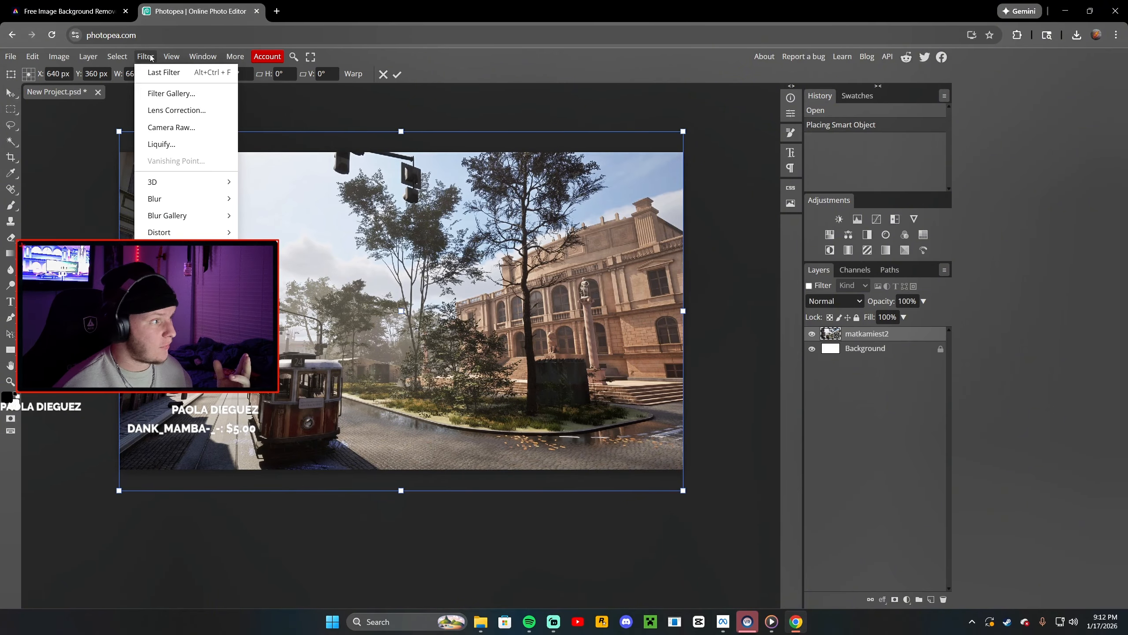
left_click(198, 130)
scroll(895, 283, "down", 5)
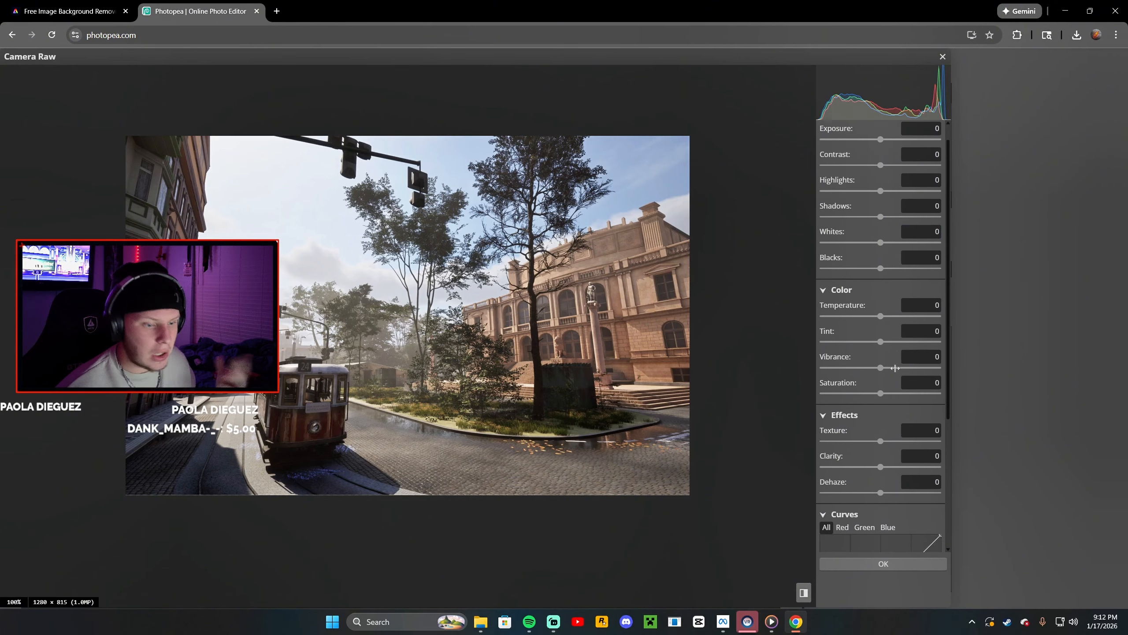
scroll(871, 379, "up", 5)
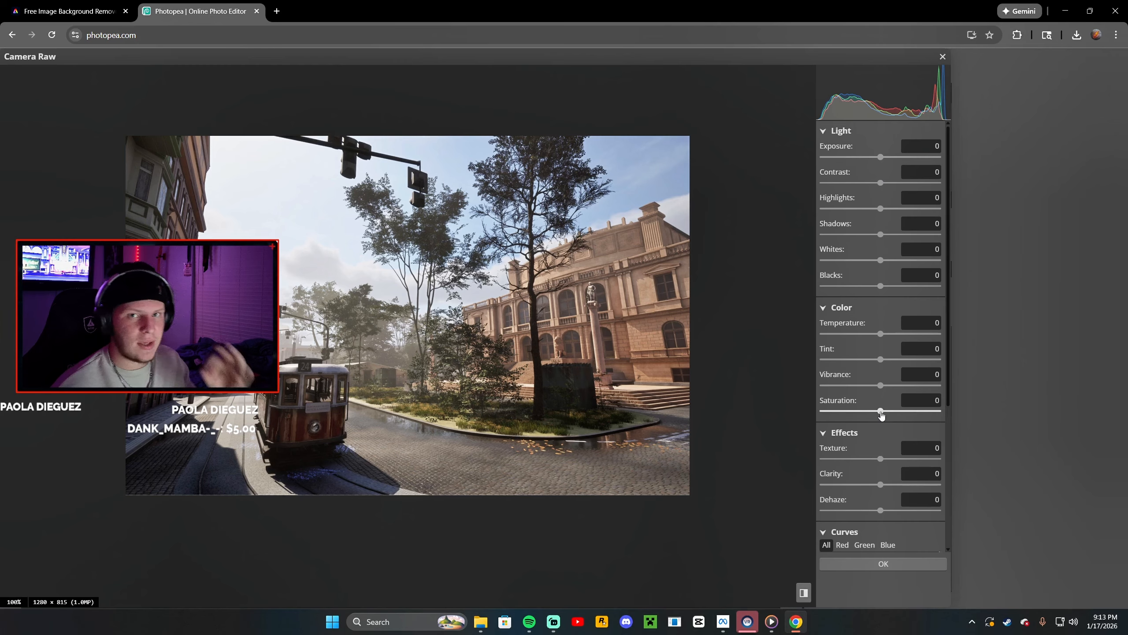
left_click_drag(882, 416, 906, 420)
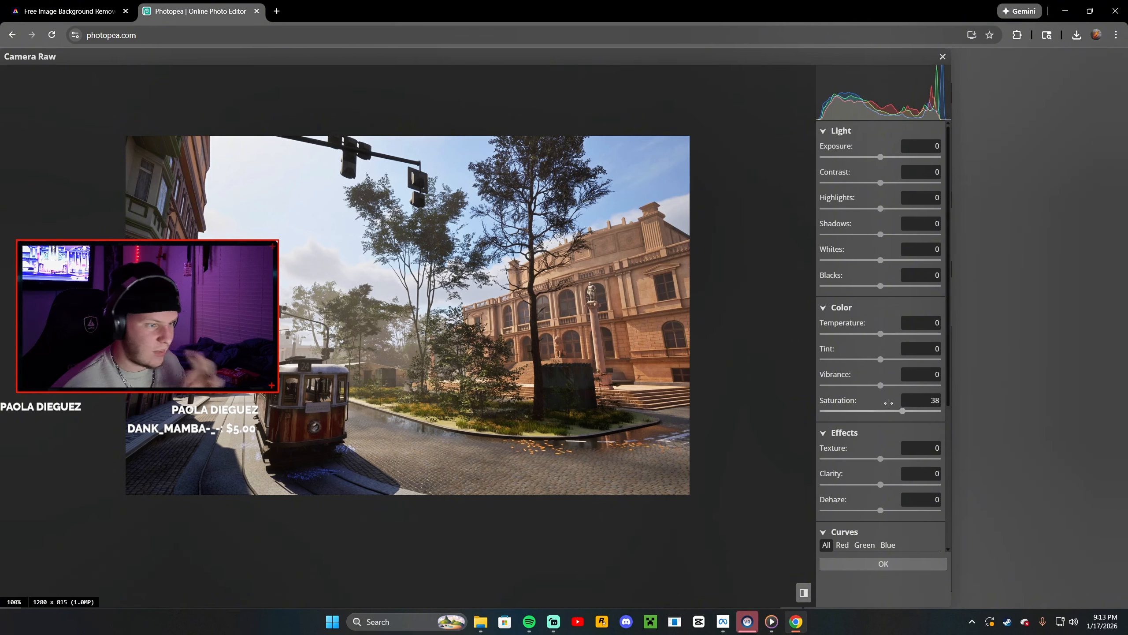
left_click_drag(880, 286, 888, 266)
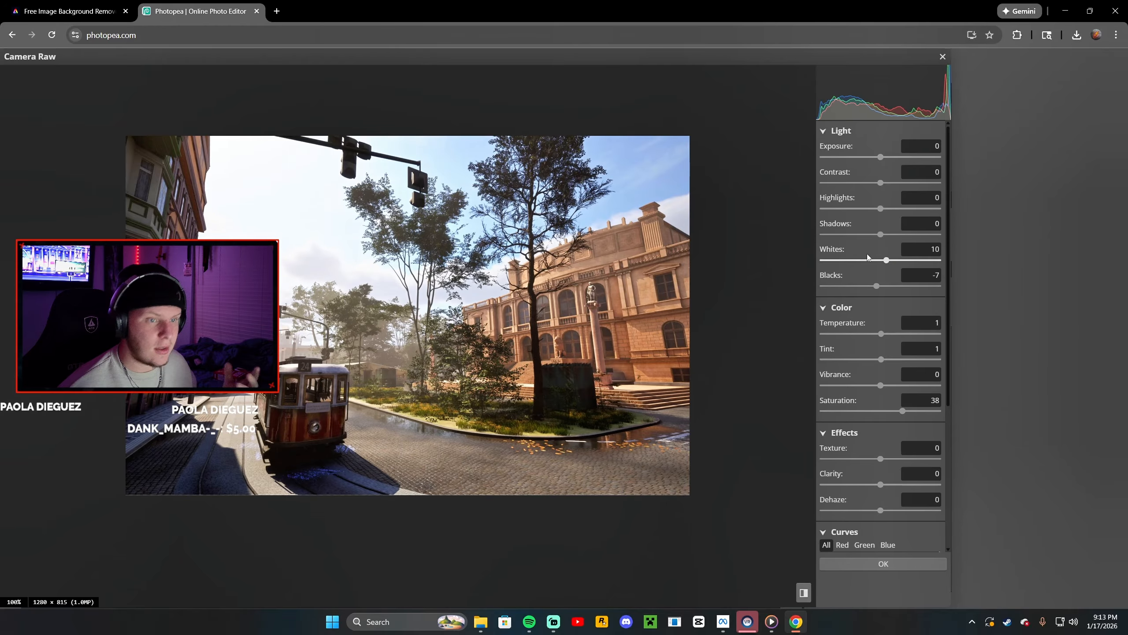
scroll(883, 250, "down", 5)
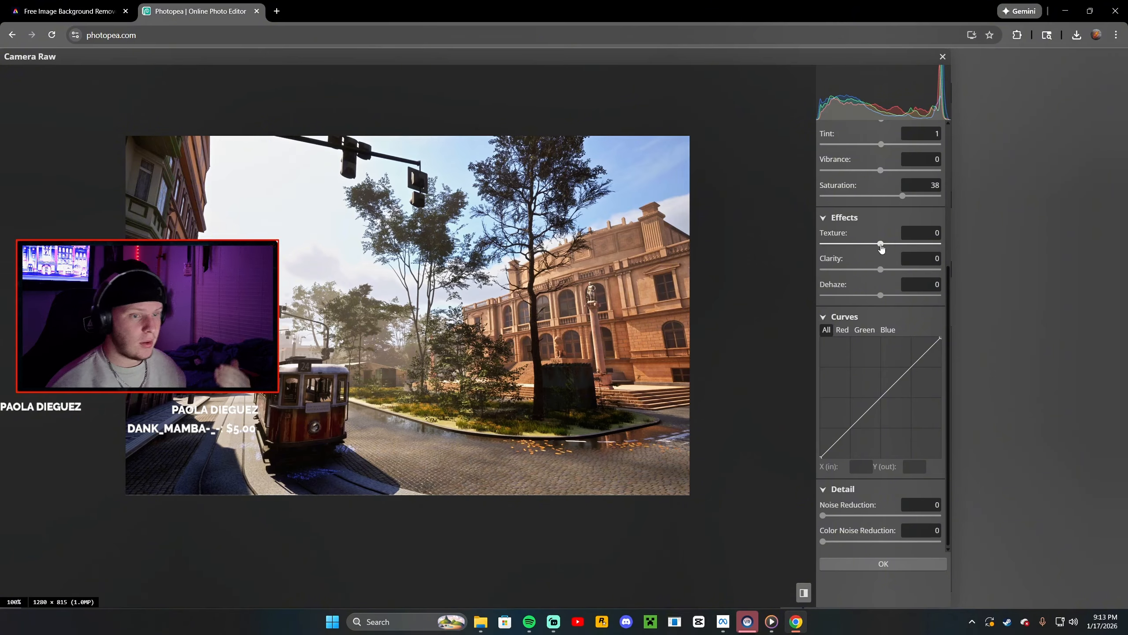
left_click_drag(881, 247, 879, 272)
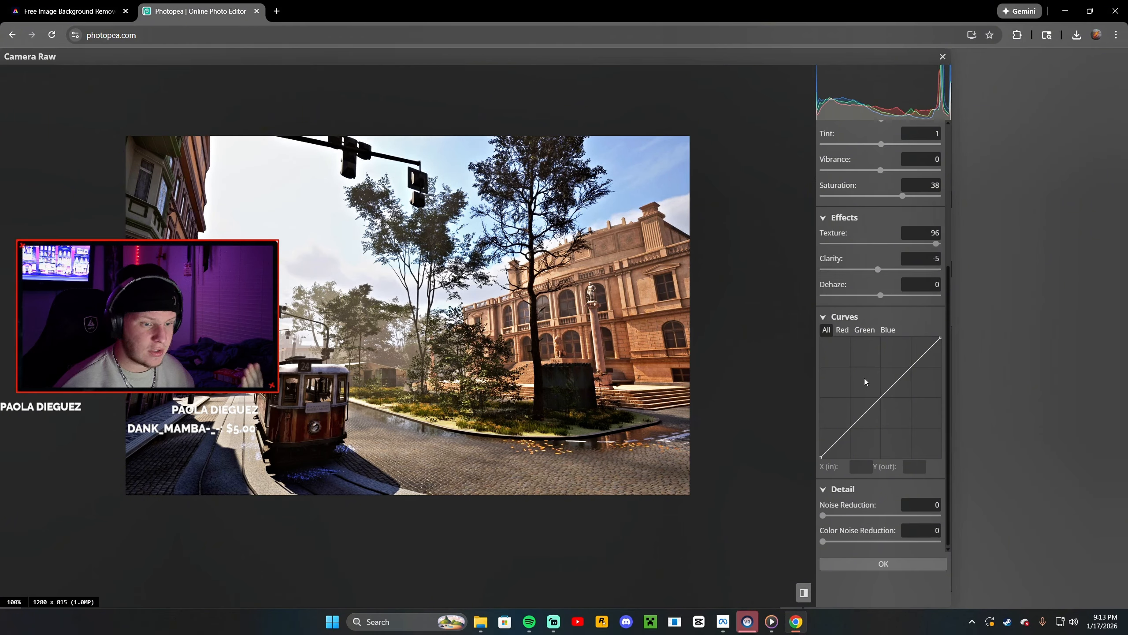
left_click(883, 564)
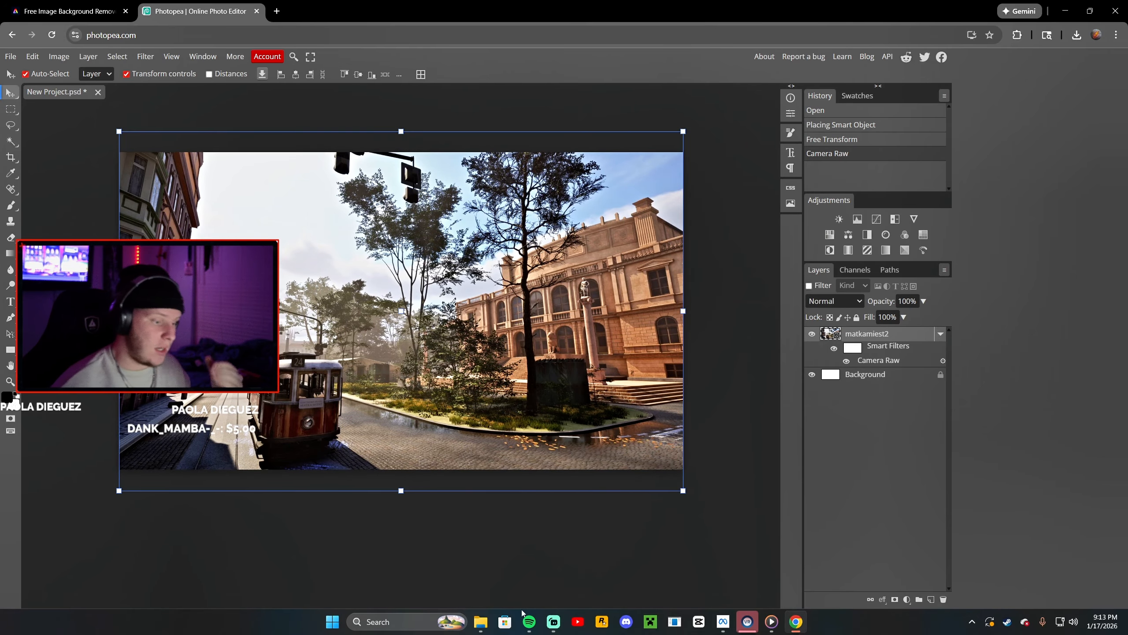
Drag the Adobe Express - file PNG from Downloads into the project and tilt it about 3.6°
mouse_move(471, 631)
left_click(481, 563)
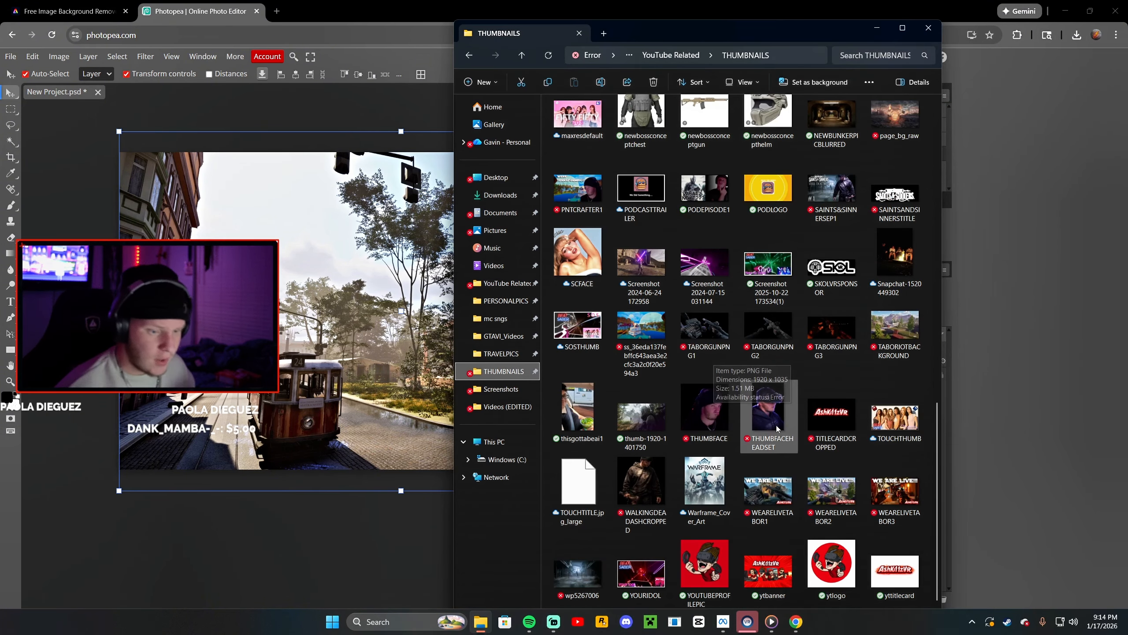
left_click(507, 202)
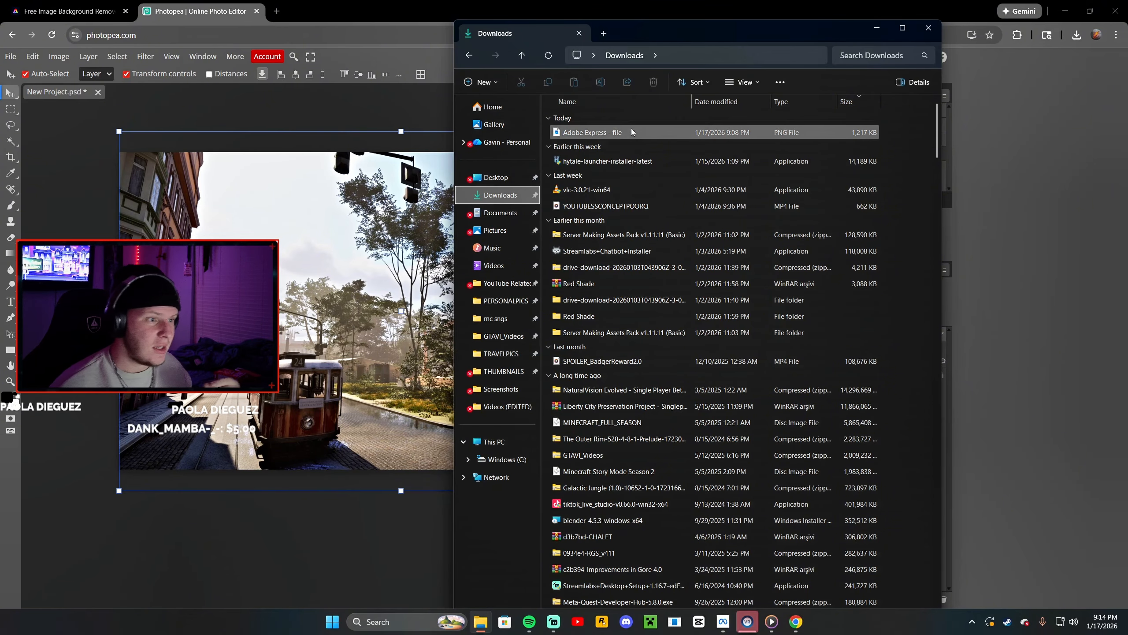
left_click_drag(661, 29, 812, 56)
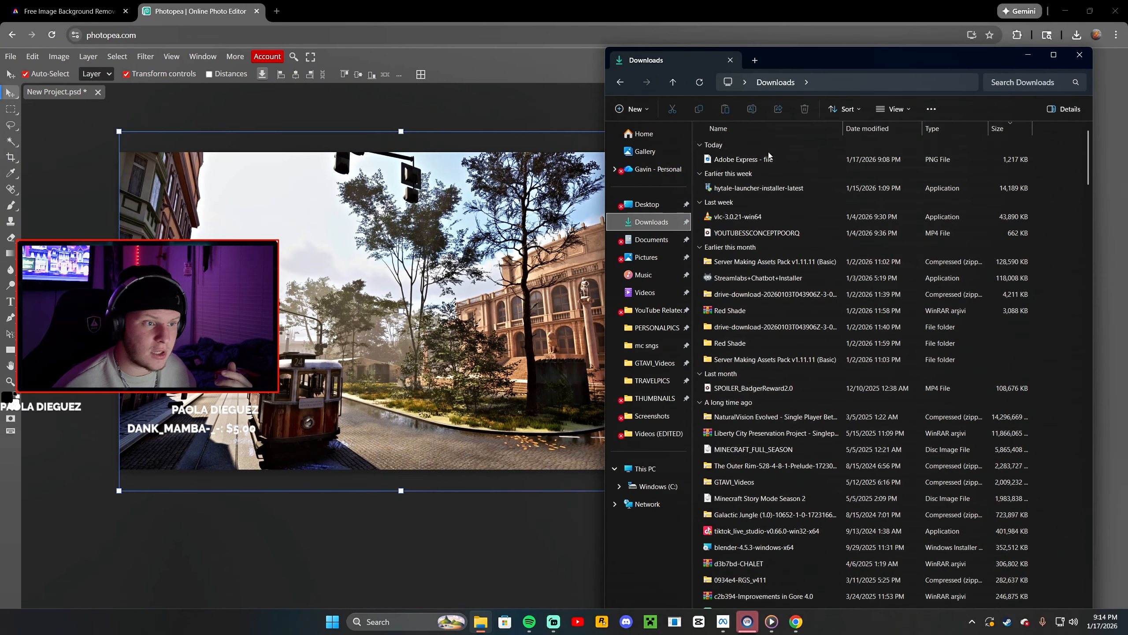
left_click(781, 160)
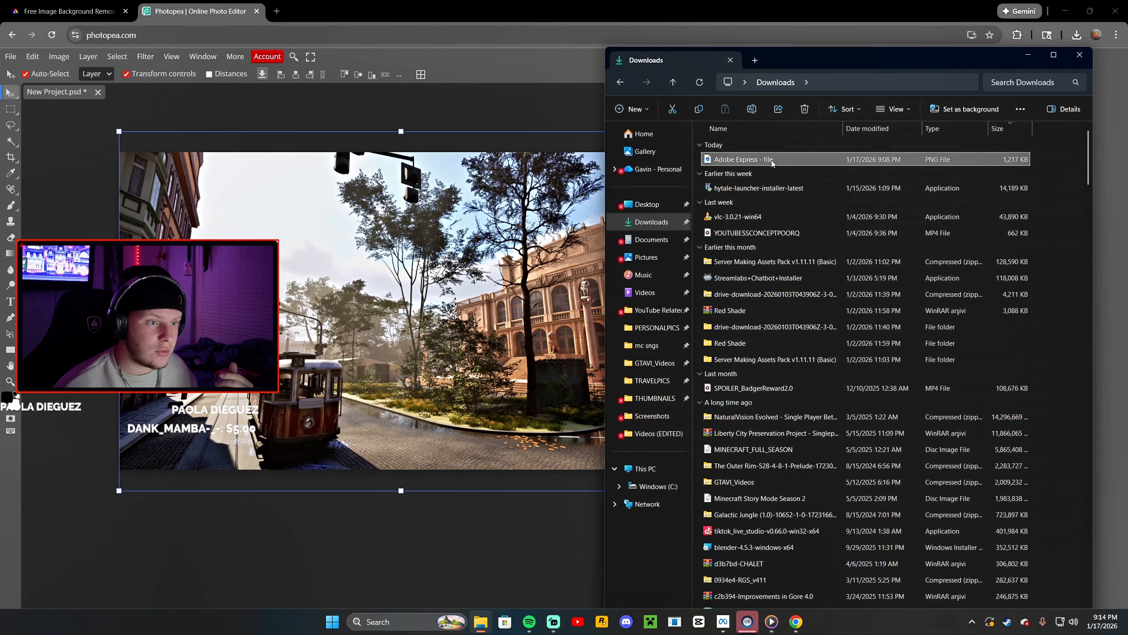
left_click_drag(773, 163, 488, 322)
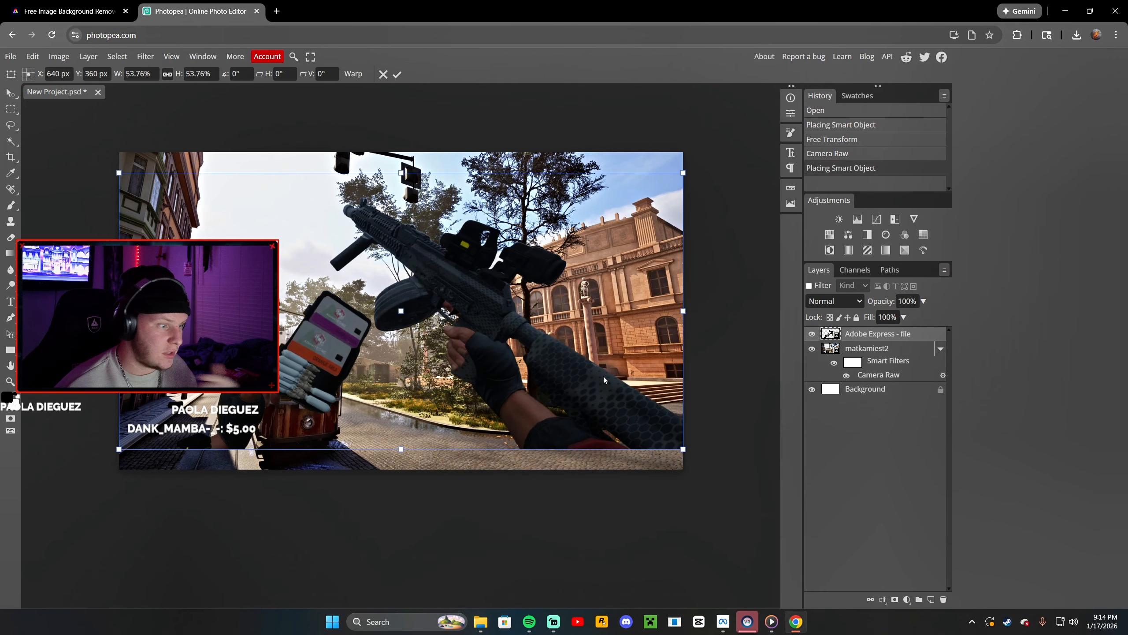
mouse_move(546, 358)
left_mouse_down()
mouse_move(503, 360)
mouse_move(546, 383)
mouse_move(545, 374)
left_mouse_up()
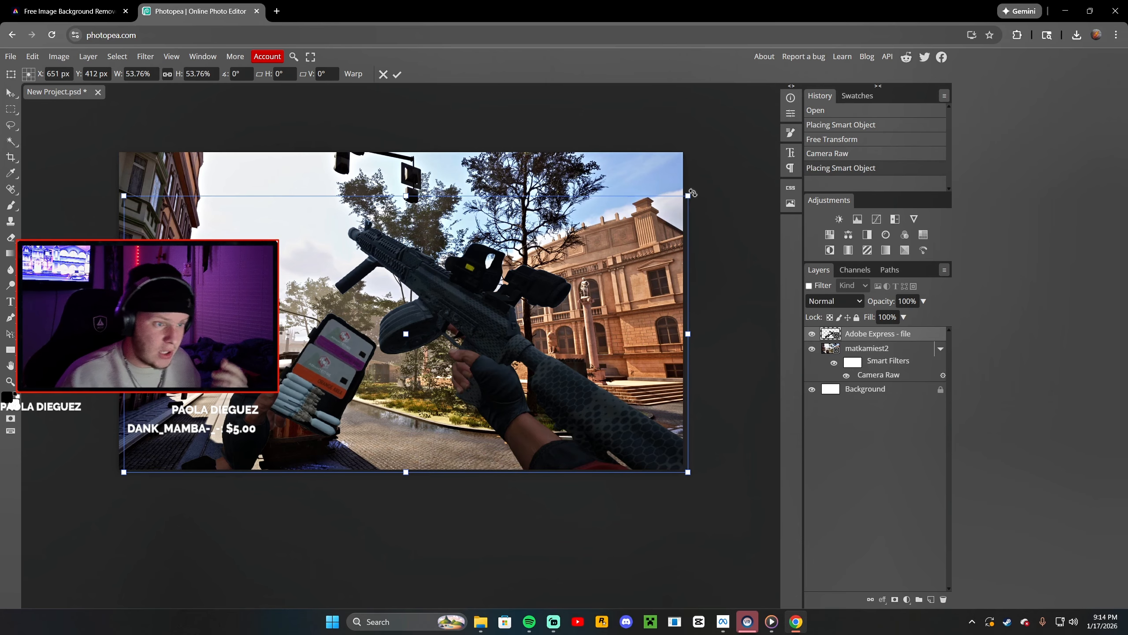
left_click_drag(693, 193, 707, 210)
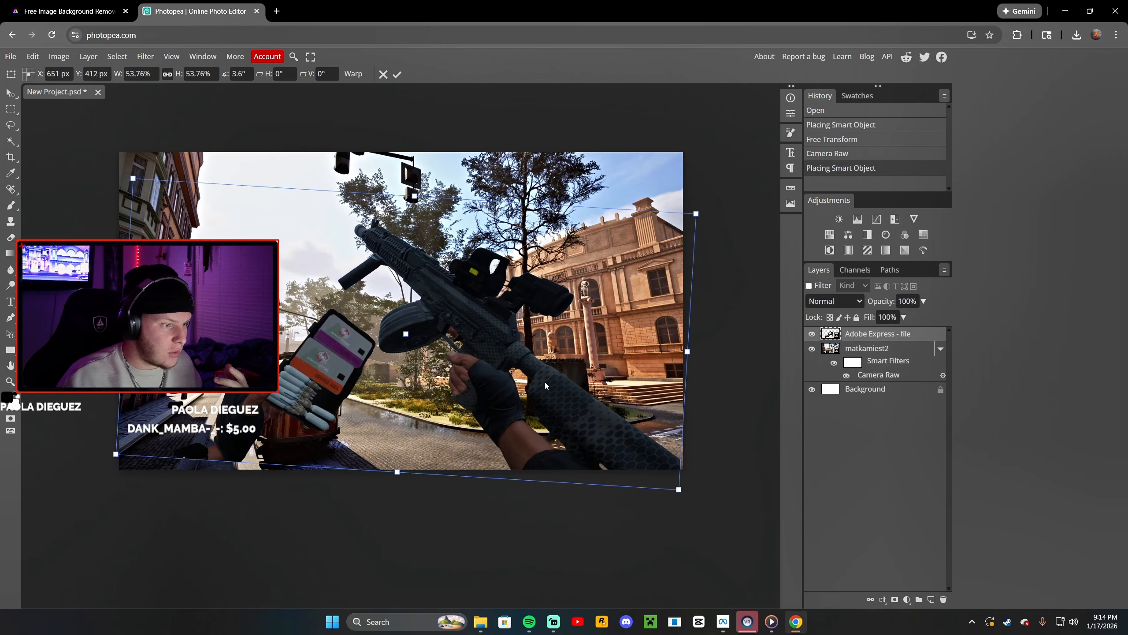
Apply Camera Raw to the gameplay layer, raising Whites, Texture and Clarity to 100
left_click(146, 58)
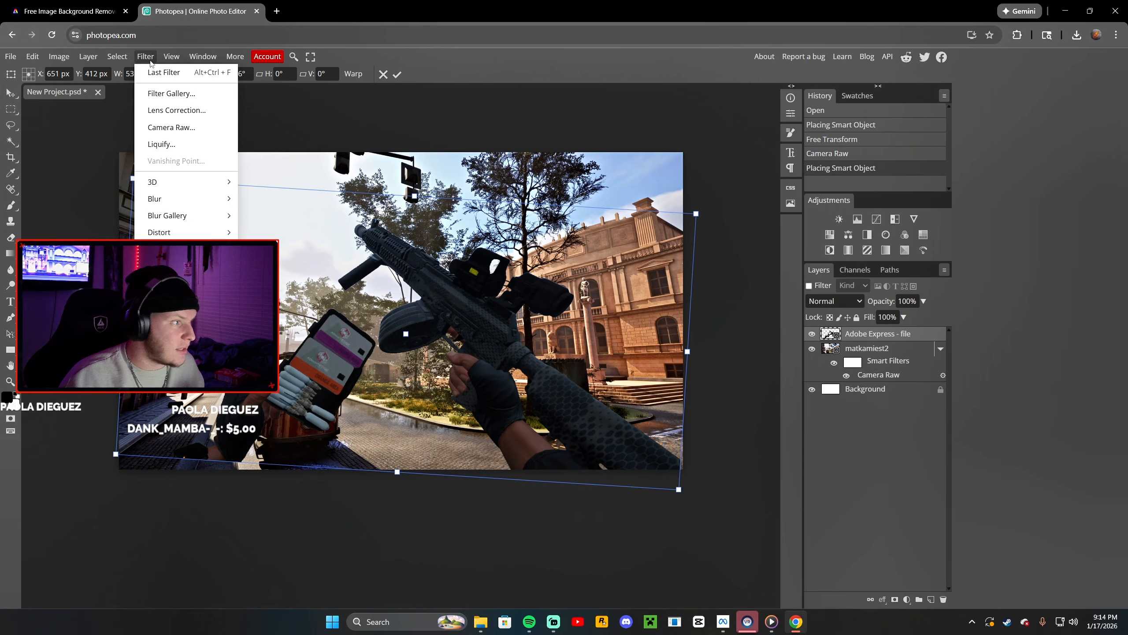
left_click(213, 127)
left_click_drag(880, 260, 949, 261)
scroll(884, 401, "down", 1)
left_click_drag(881, 430, 977, 431)
left_click_drag(899, 403, 986, 402)
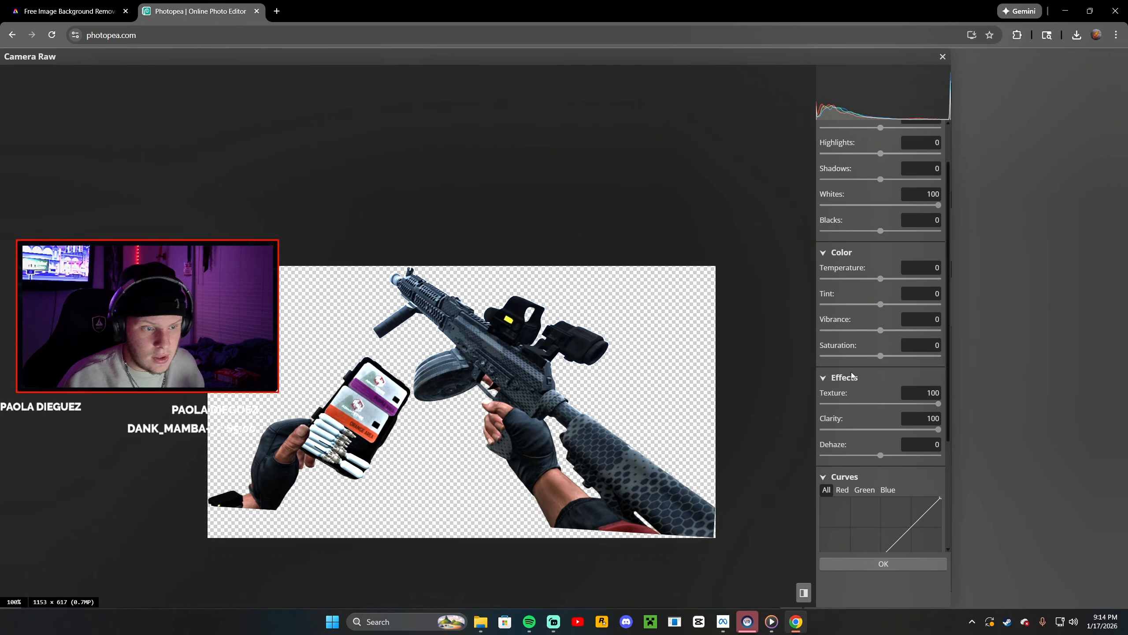
Set Vibrance to 100, Saturation 1, Tint 2 and Blacks 5 in Camera Raw and apply the filter
left_click_drag(882, 359, 940, 345)
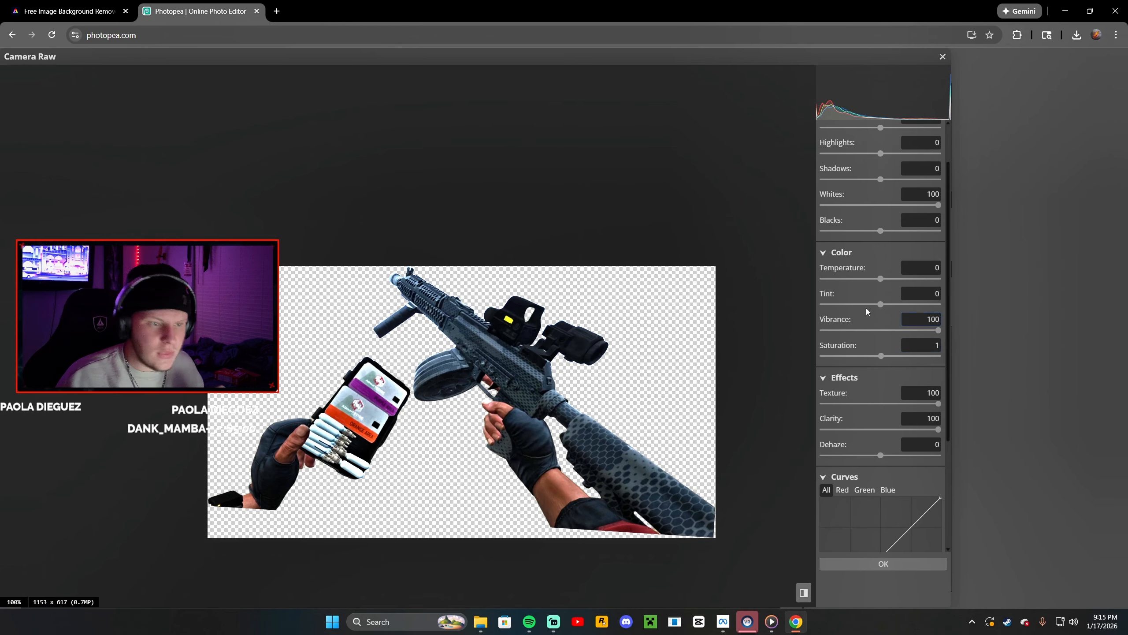
left_click(879, 304)
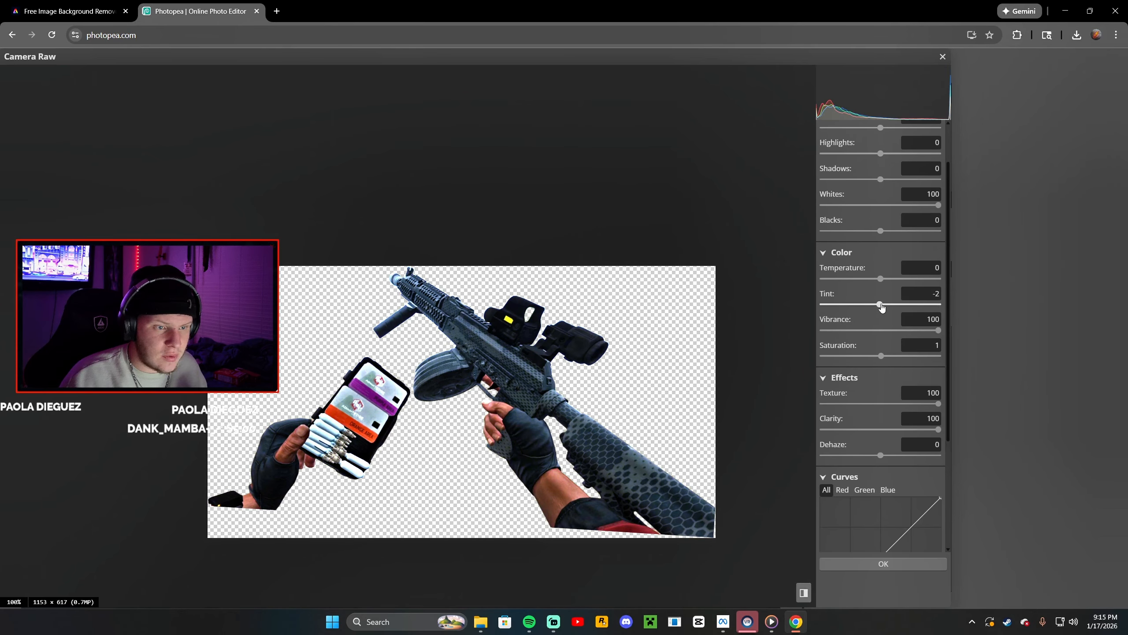
left_click(882, 306)
mouse_move(881, 231)
left_mouse_down()
mouse_move(919, 232)
mouse_move(890, 240)
left_mouse_up()
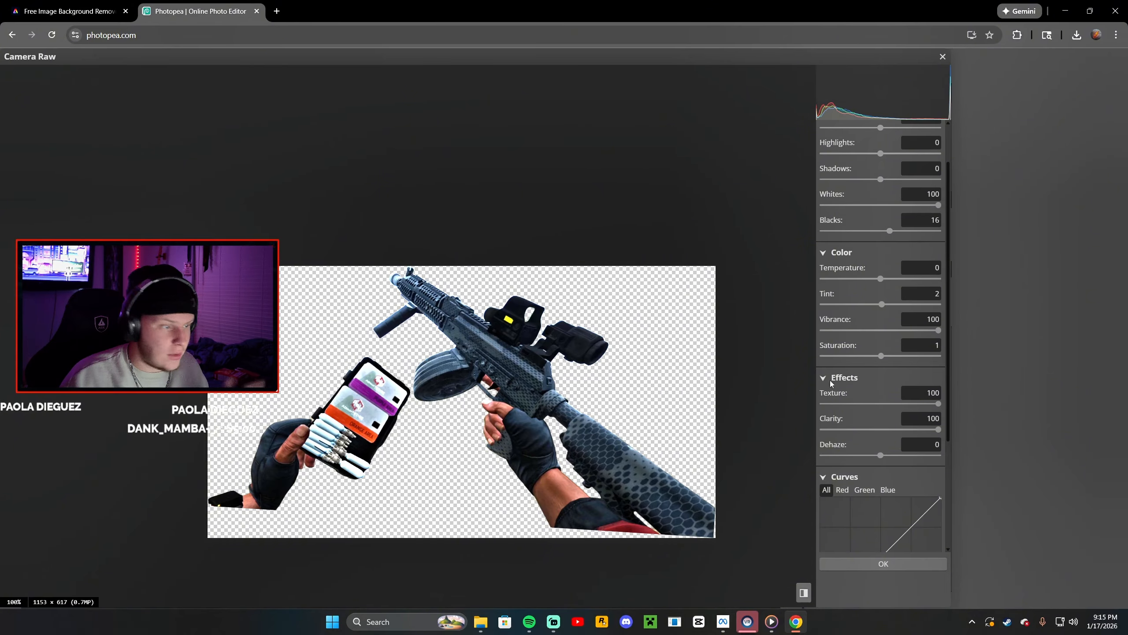
left_click_drag(892, 230, 880, 237)
key("Return")
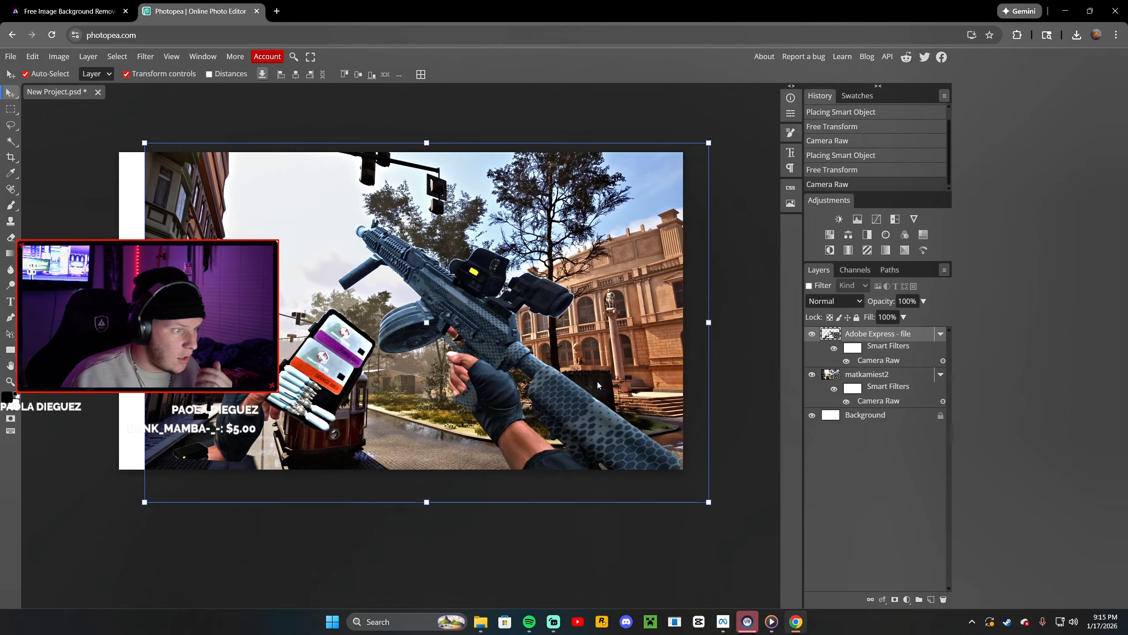
Rotate, scale and reposition the gameplay layer to about -2.6° and 54% so the weapon fills the frame
left_click_drag(571, 366, 573, 366)
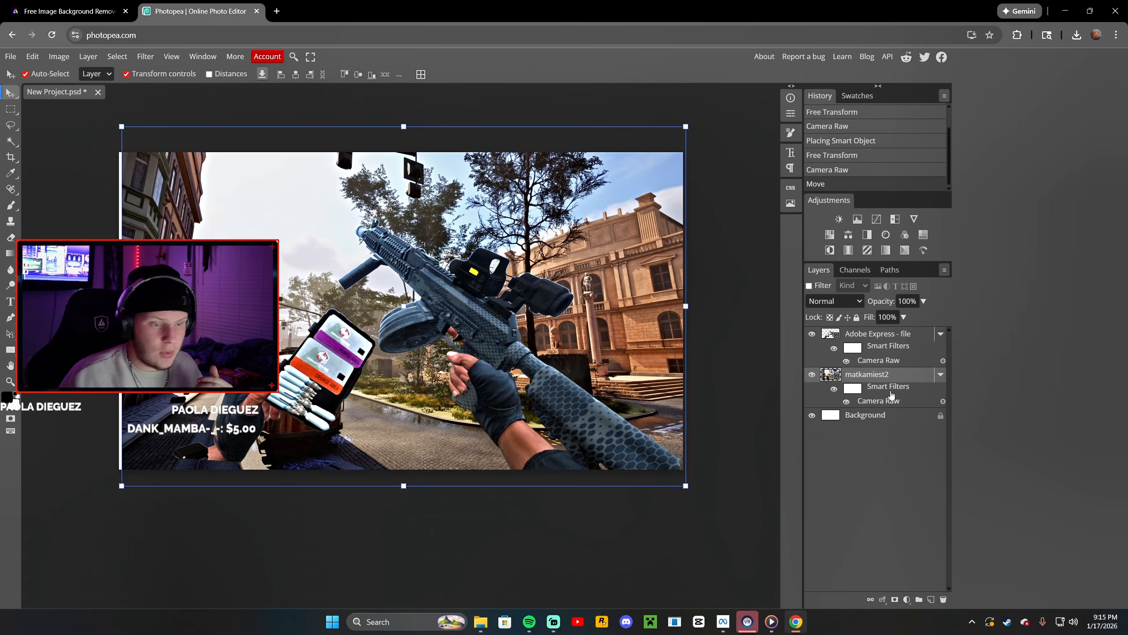
left_click(874, 337)
left_click_drag(686, 221, 663, 168)
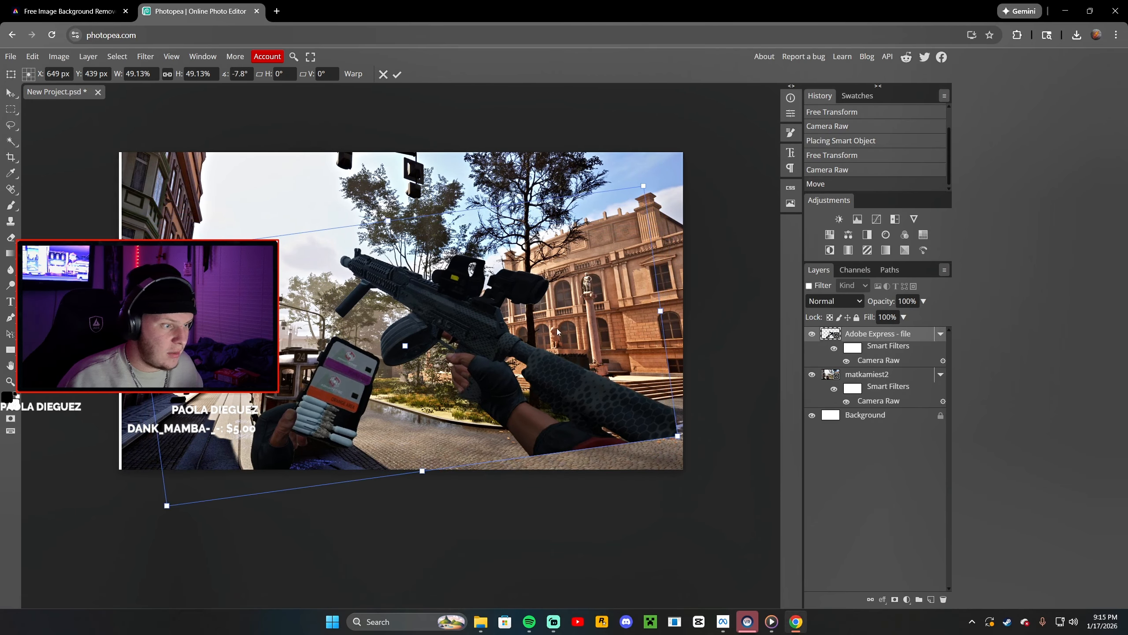
left_click_drag(532, 294, 495, 292)
left_click_drag(612, 176, 625, 199)
left_click_drag(619, 206, 643, 192)
mouse_move(594, 271)
left_mouse_down()
mouse_move(585, 284)
mouse_move(606, 285)
mouse_move(592, 294)
mouse_move(596, 275)
left_mouse_up()
left_click_drag(648, 197, 671, 182)
mouse_move(622, 276)
left_mouse_down()
mouse_move(622, 287)
mouse_move(643, 283)
left_mouse_up()
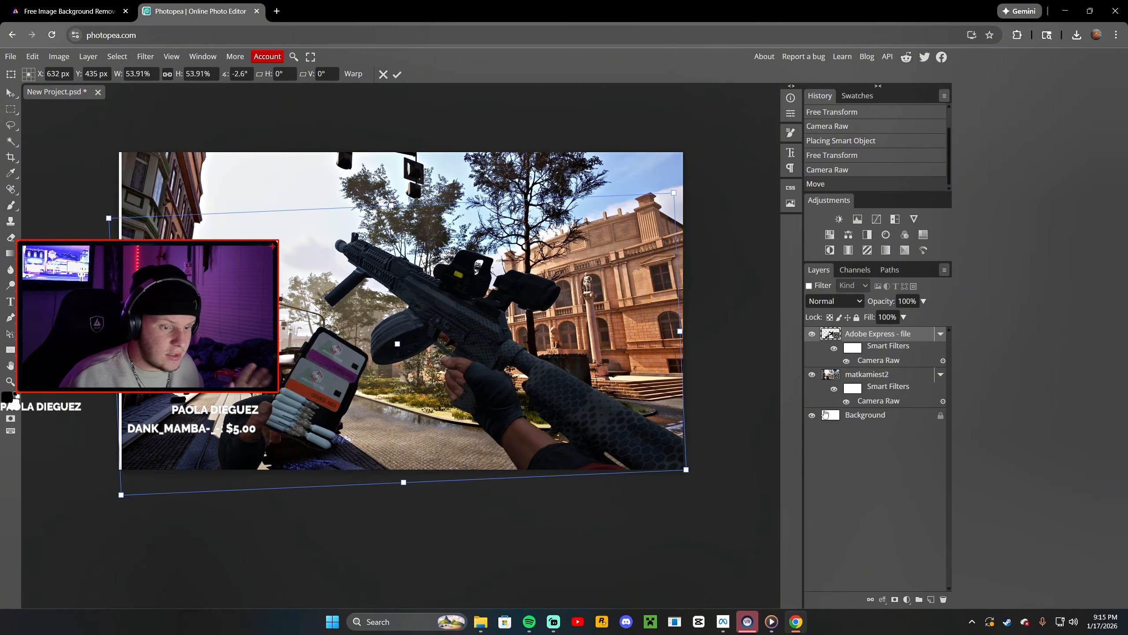
left_click(882, 374)
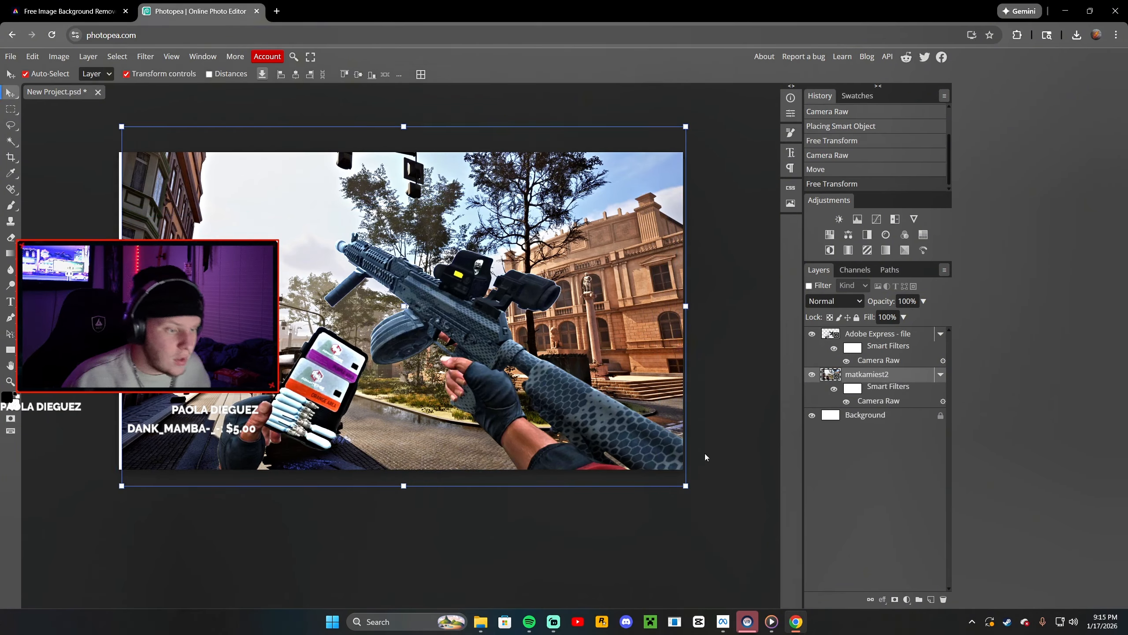
Reopen the gameplay layer's Camera Raw filter and lower Whites to 57
mouse_move(547, 351)
left_mouse_down()
mouse_move(539, 342)
mouse_move(544, 355)
left_mouse_up()
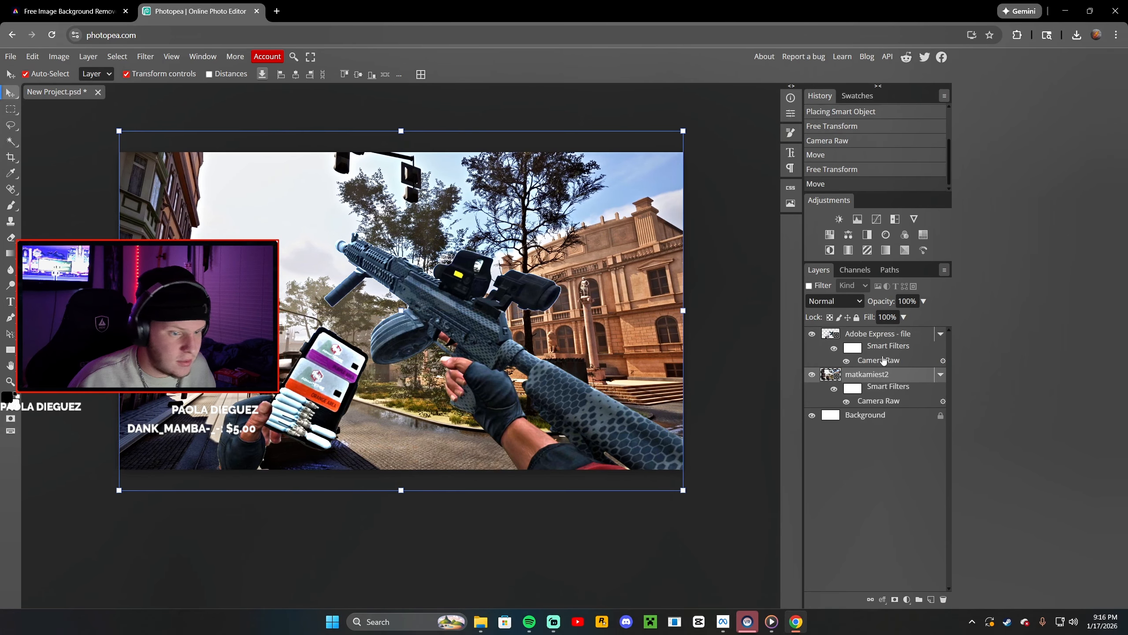
double_click(879, 360)
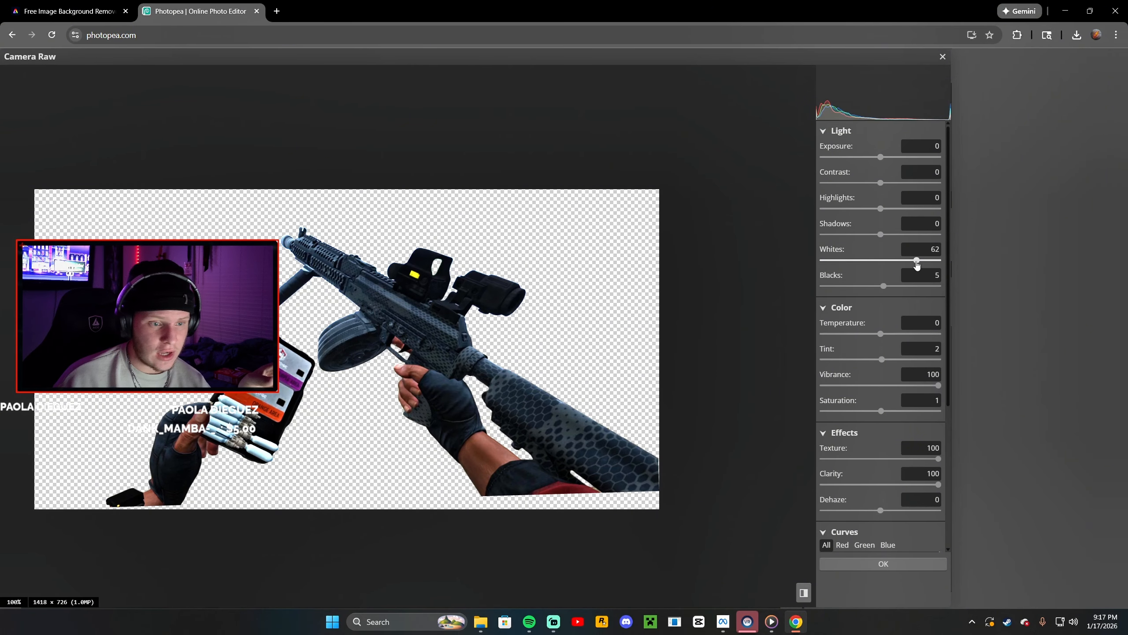
left_click_drag(915, 262, 914, 262)
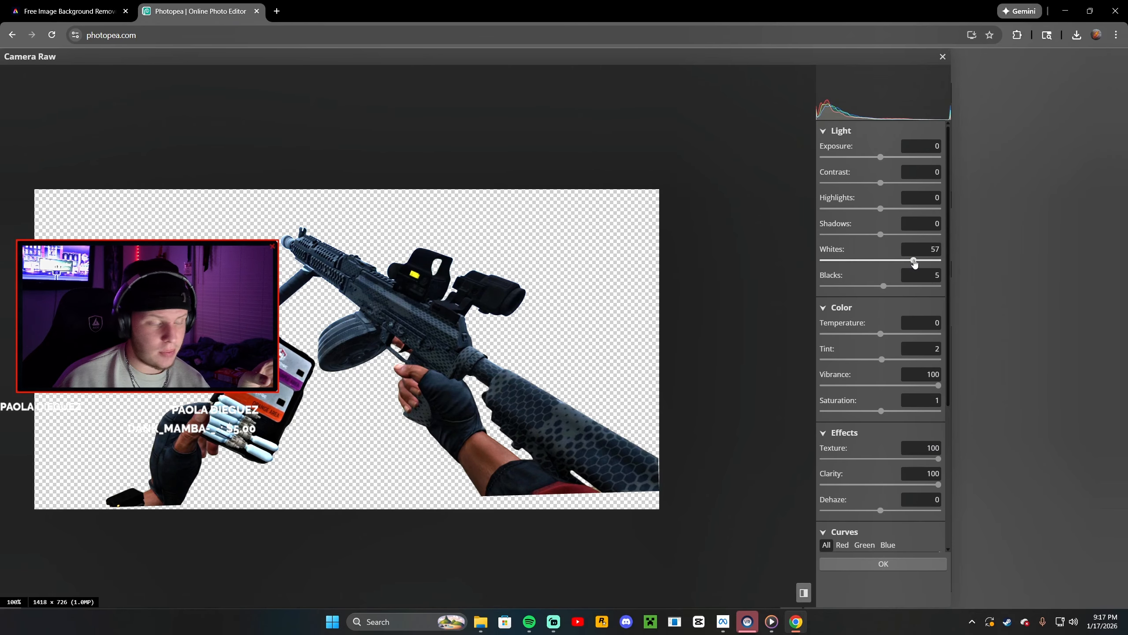
left_click(920, 566)
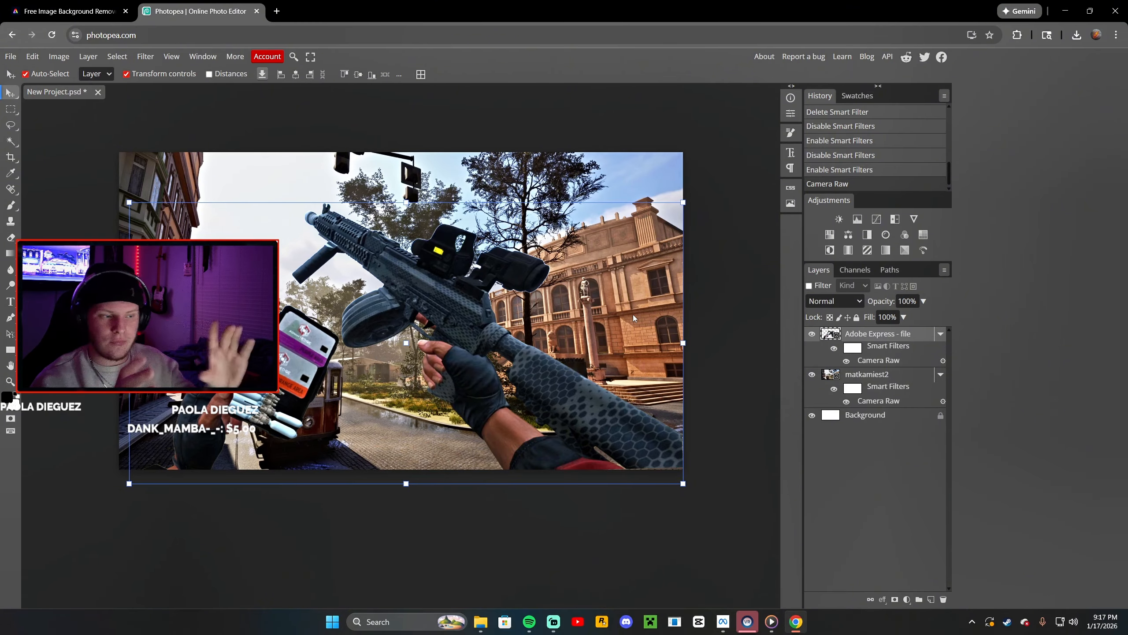
Select the gameplay layer and nudge it slightly upward, committing the transform
left_click(880, 377)
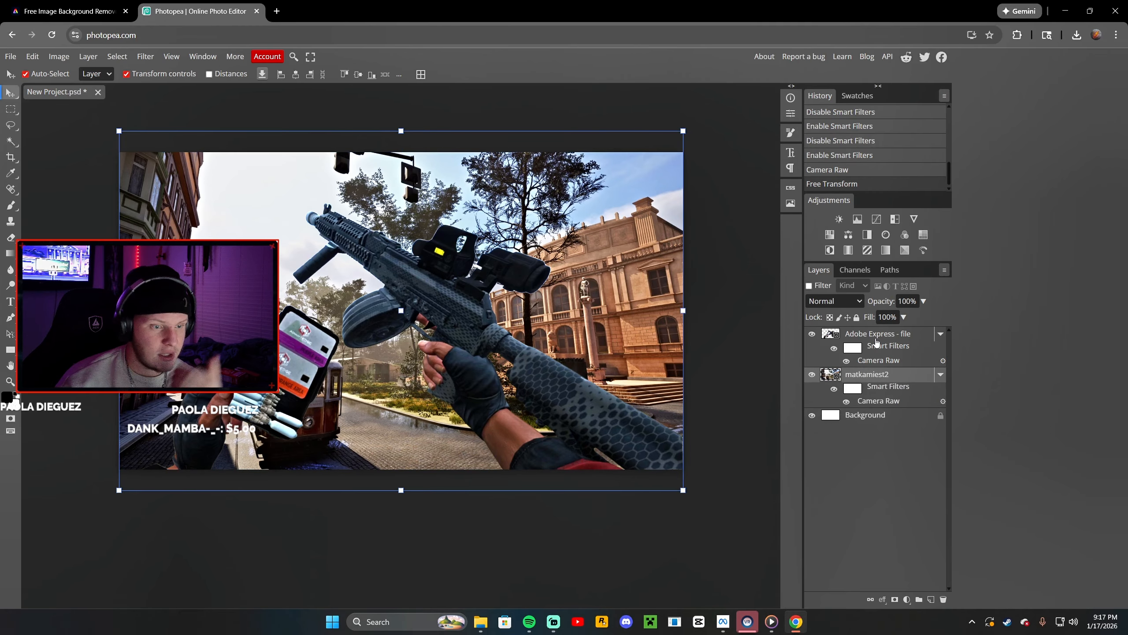
left_click(849, 334)
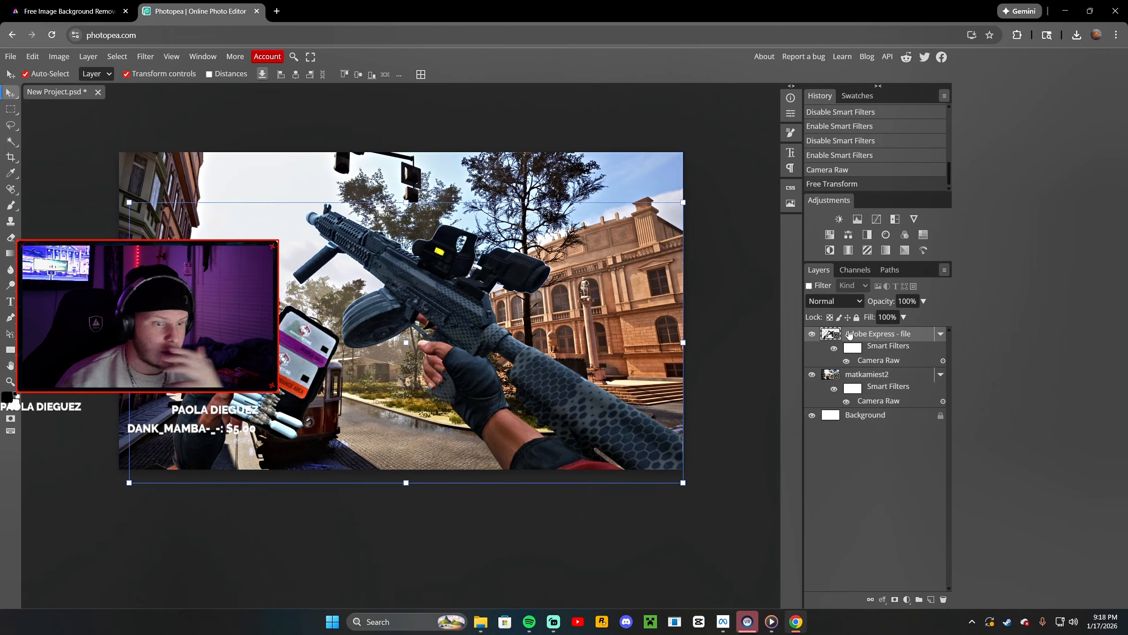
left_click(33, 56)
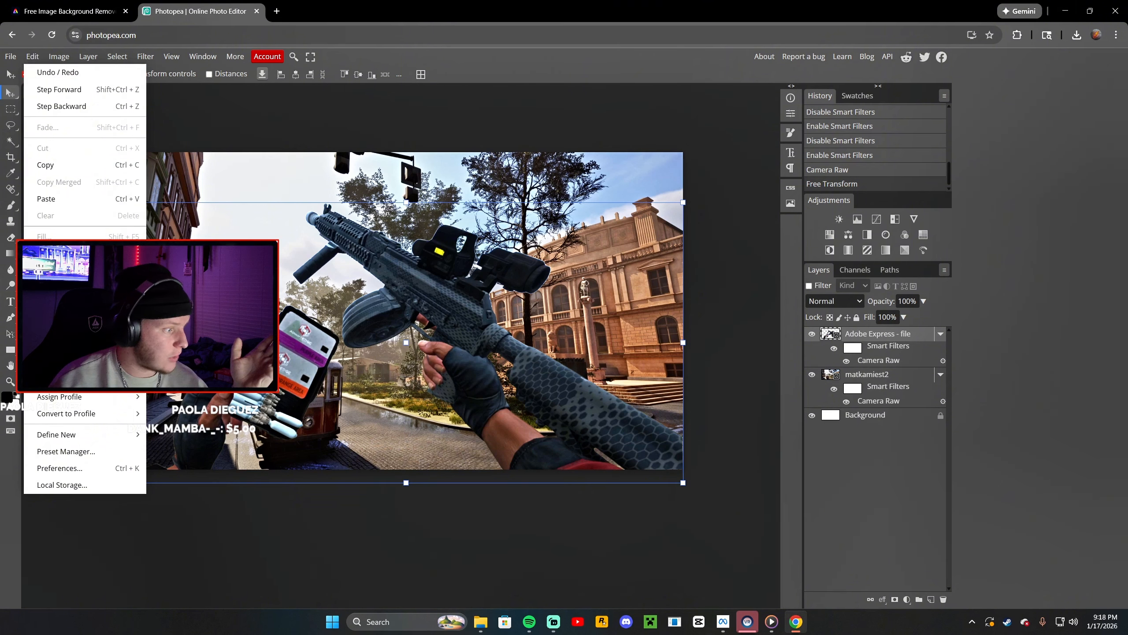
key("ctrl+z")
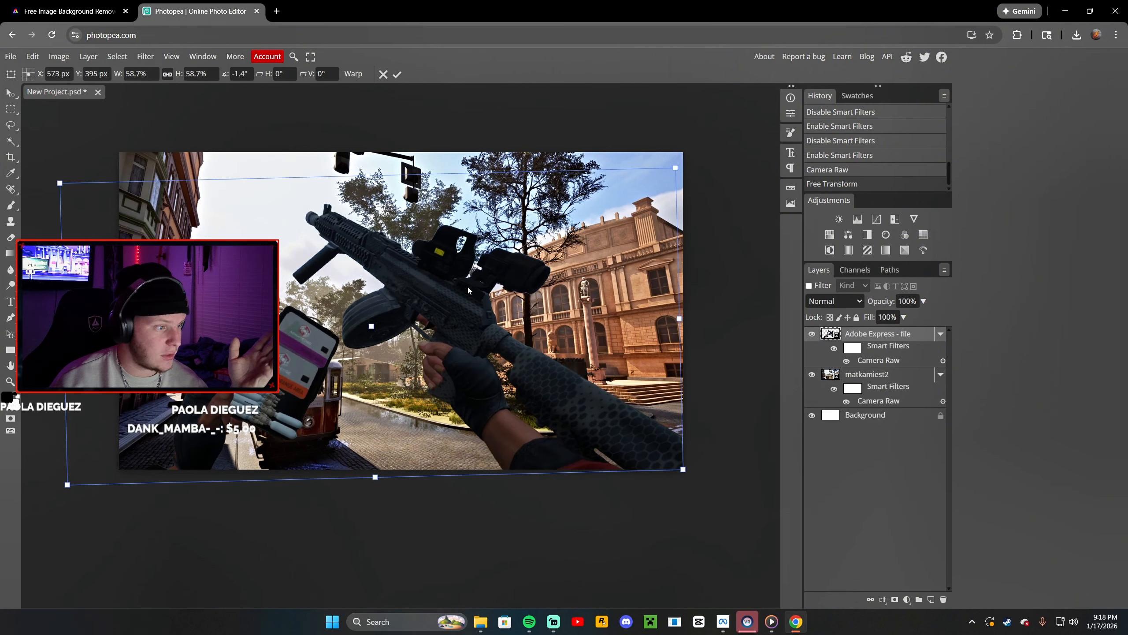
left_click_drag(467, 284, 462, 274)
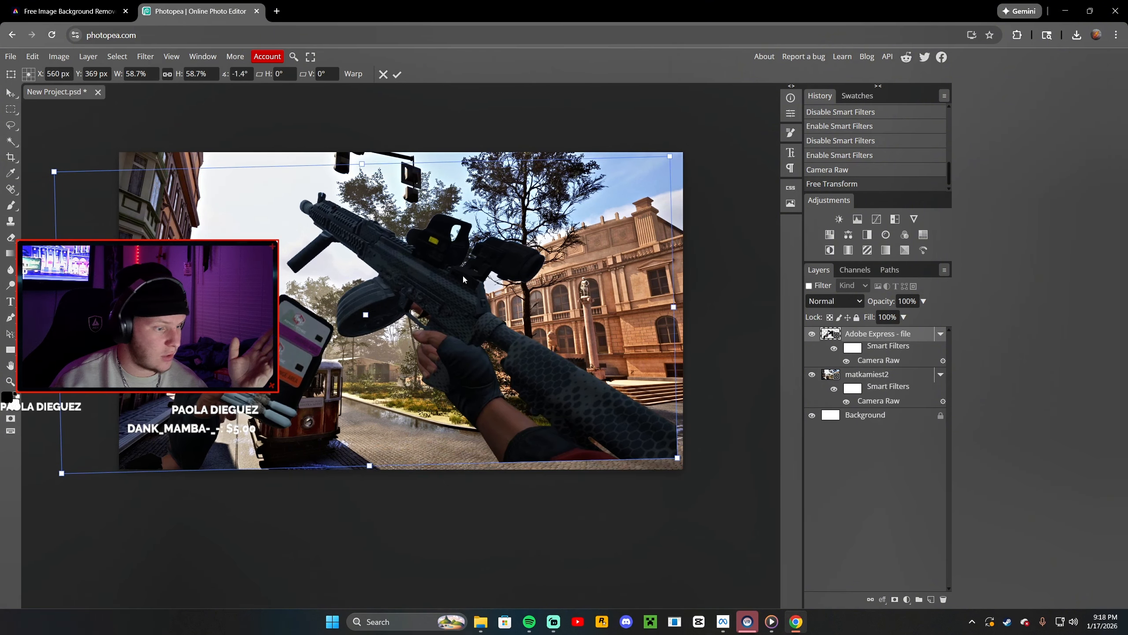
key("Return")
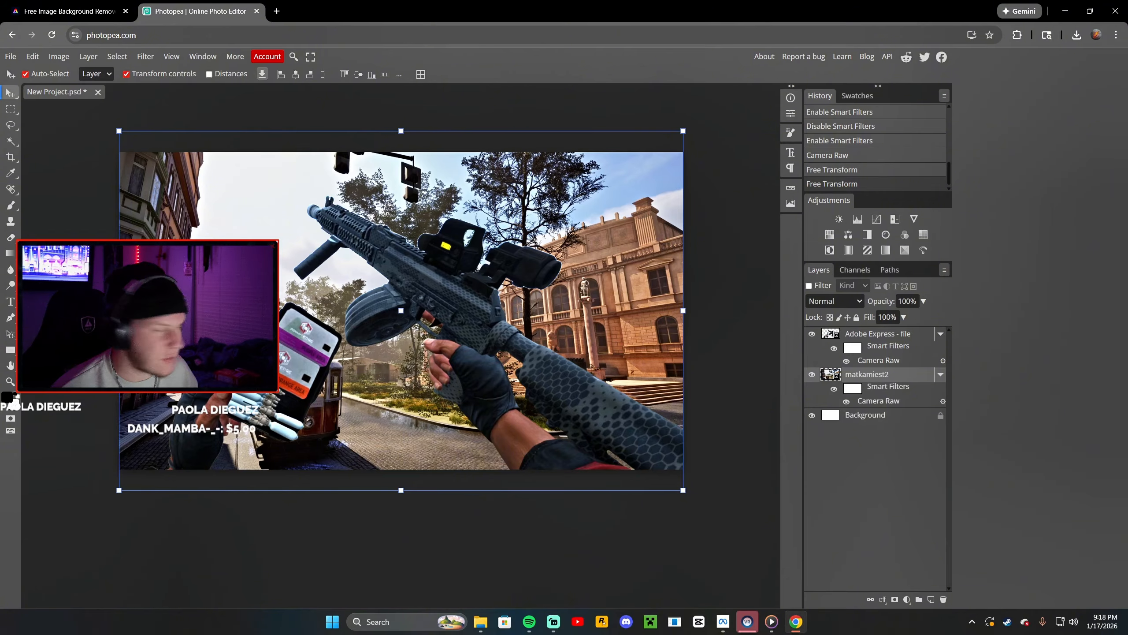
Add a Distant Galaxy text layer reading "KEYCARD RUNS!!!" near the top of the canvas
left_click(11, 302)
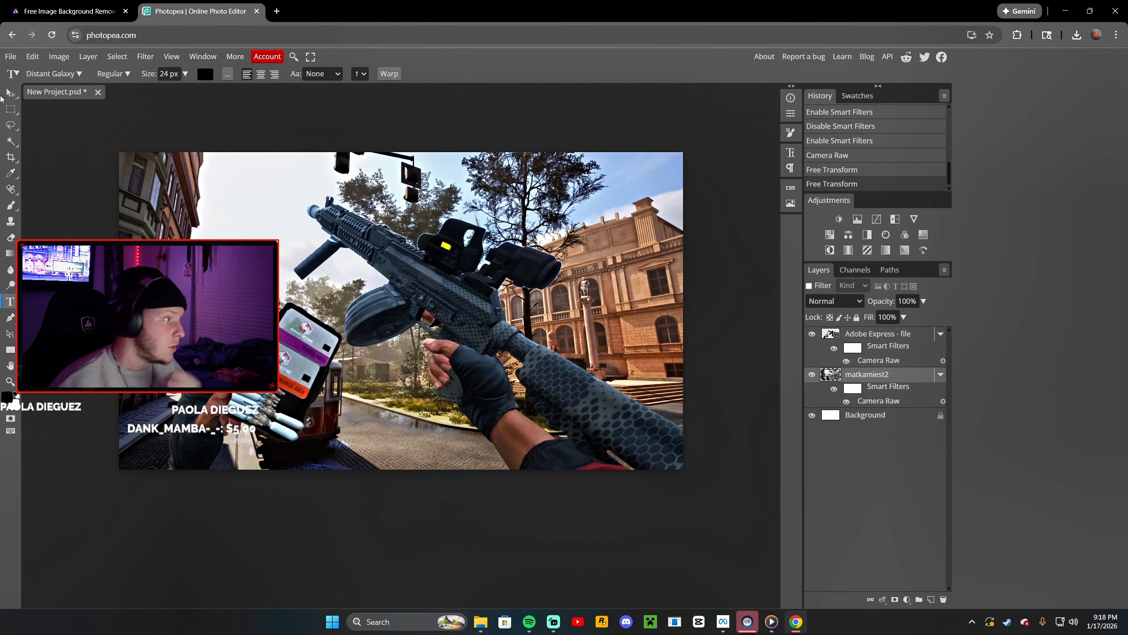
left_click(54, 73)
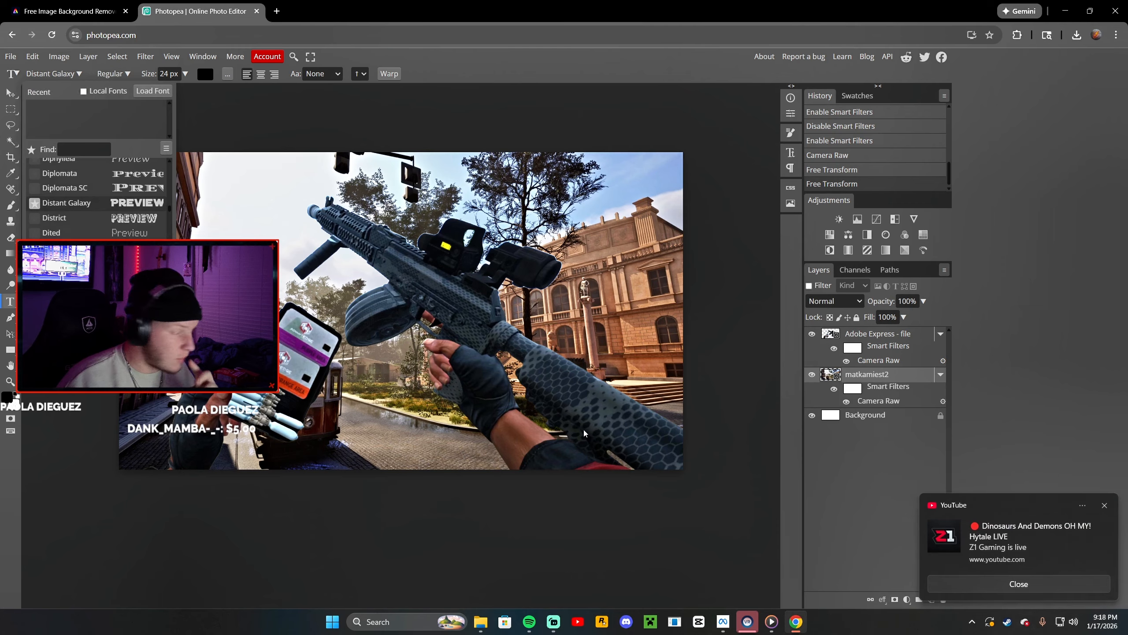
left_click(965, 583)
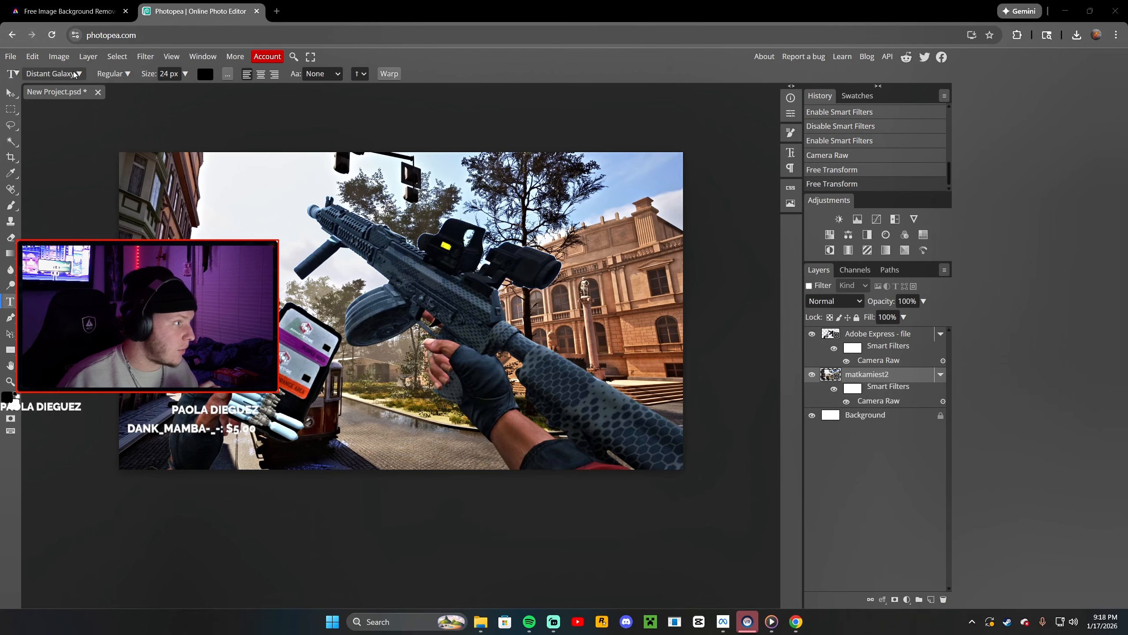
left_click(53, 73)
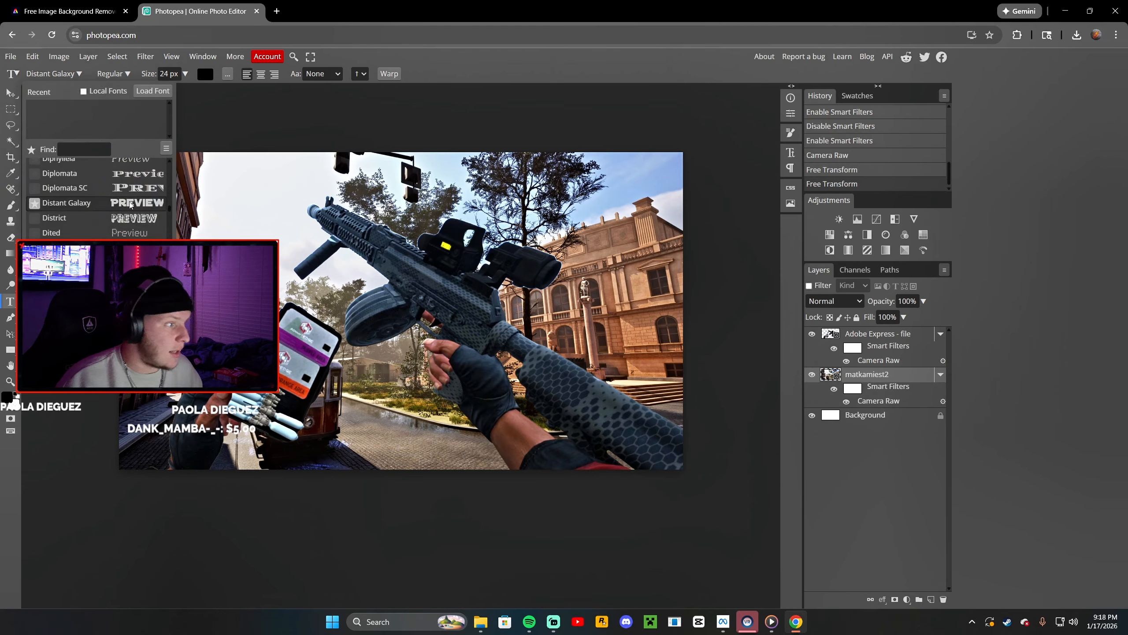
left_click(215, 123)
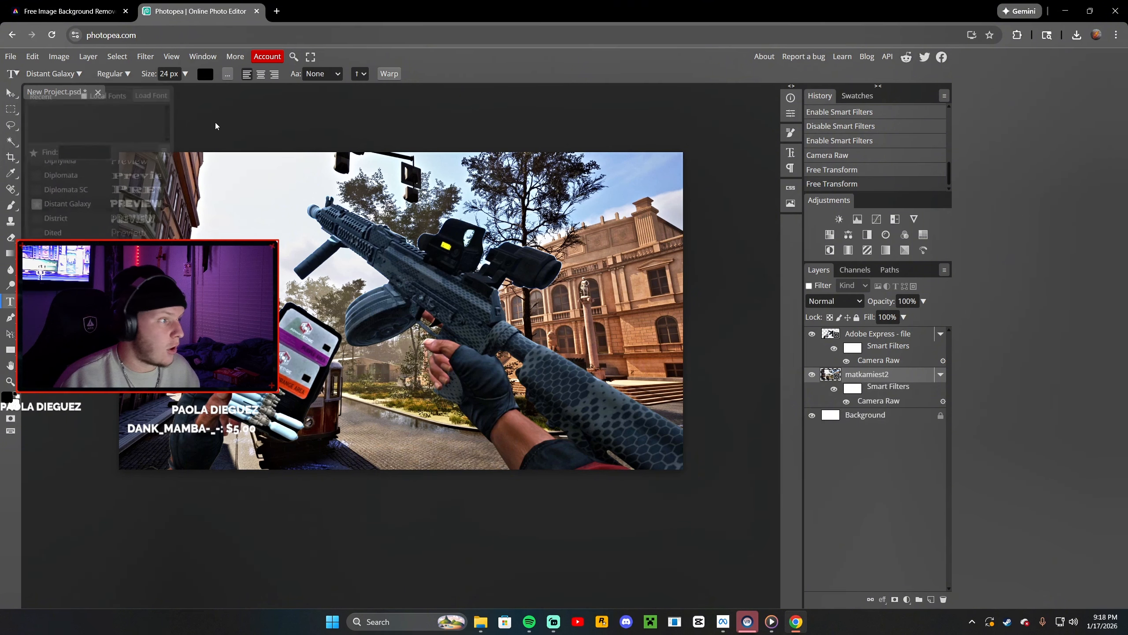
key("Escape")
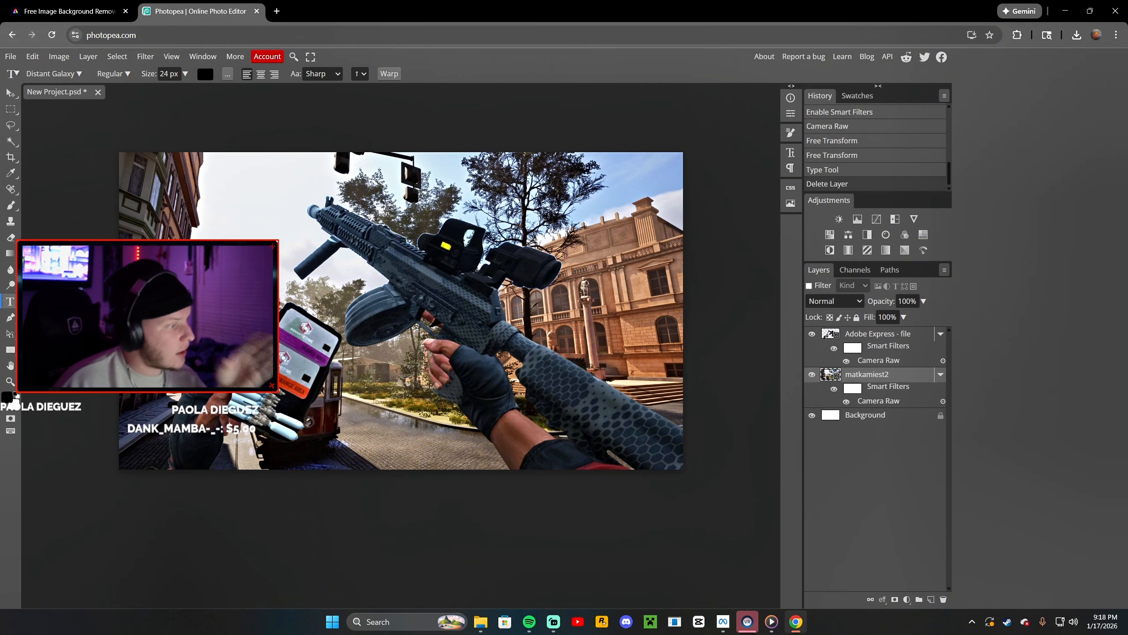
left_click(235, 239)
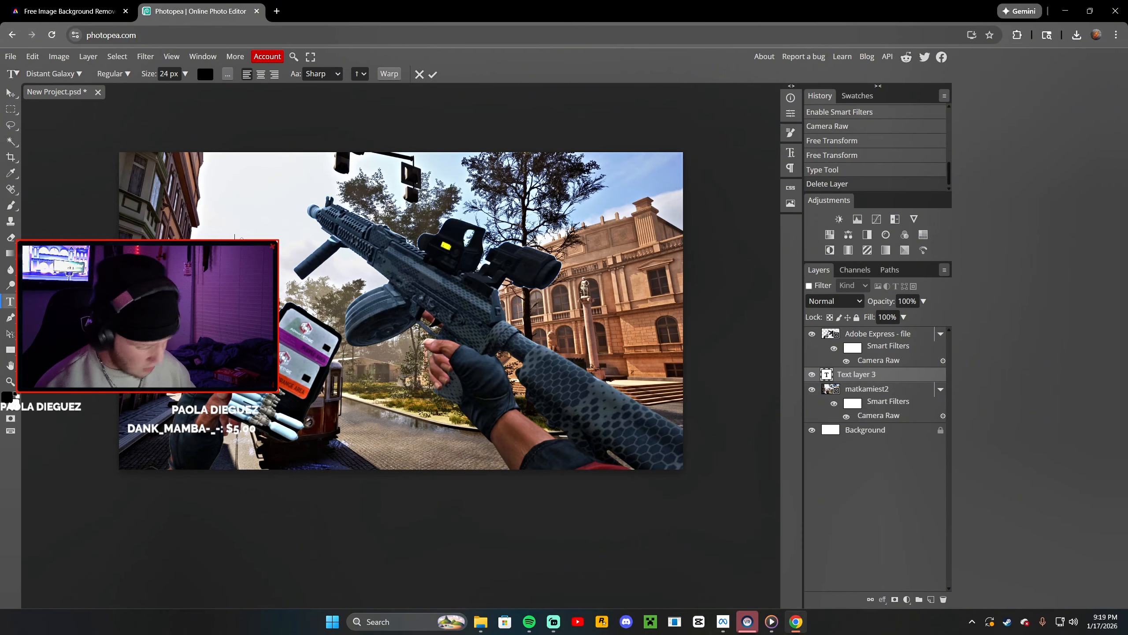
type("KSX")
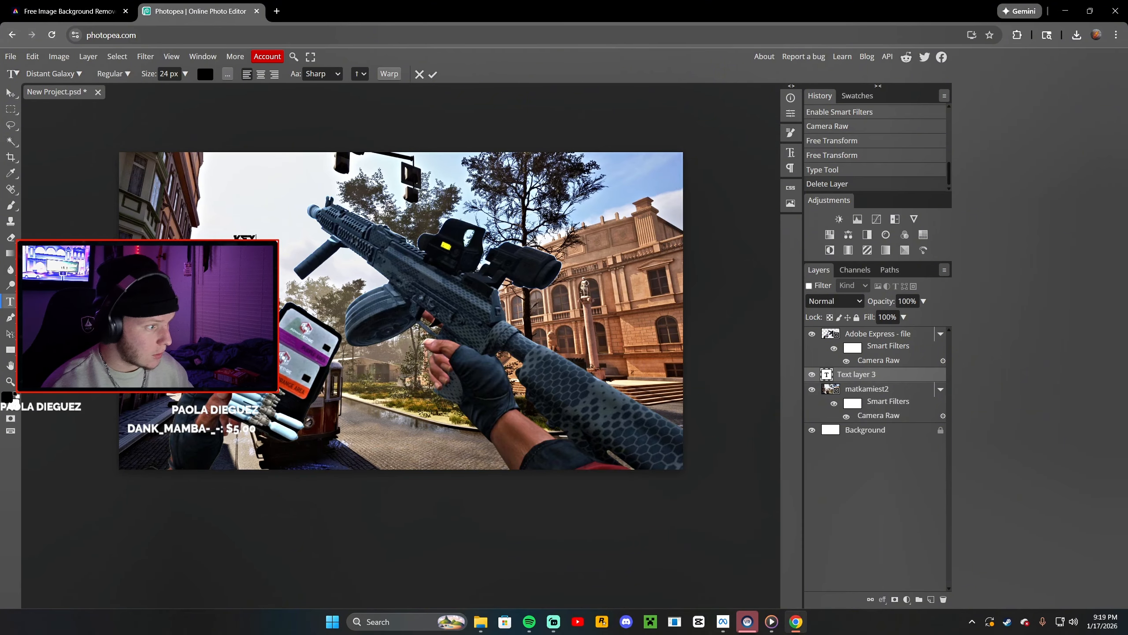
type("CARD RU")
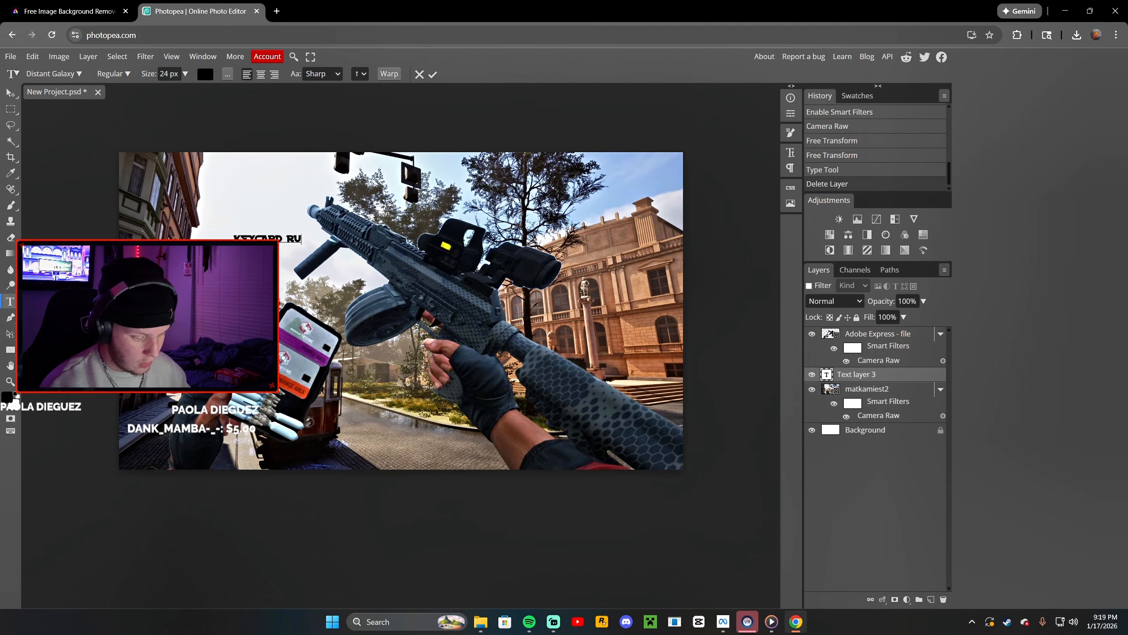
type("NS!!!")
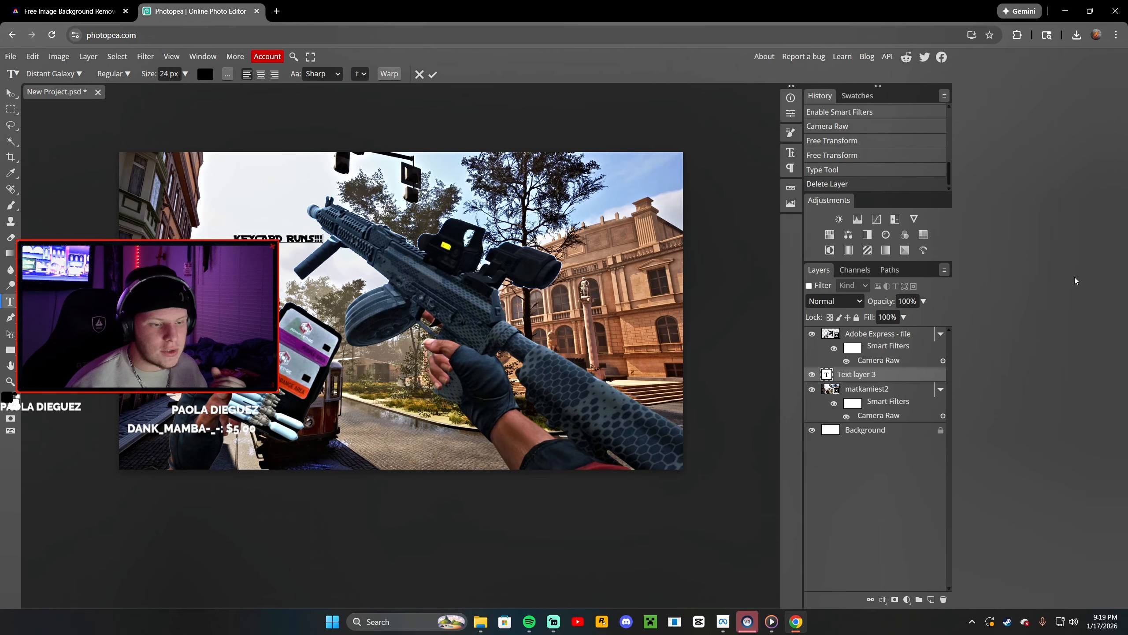
Open the title layer's blending options and apply a white Color Overlay
right_click(871, 374)
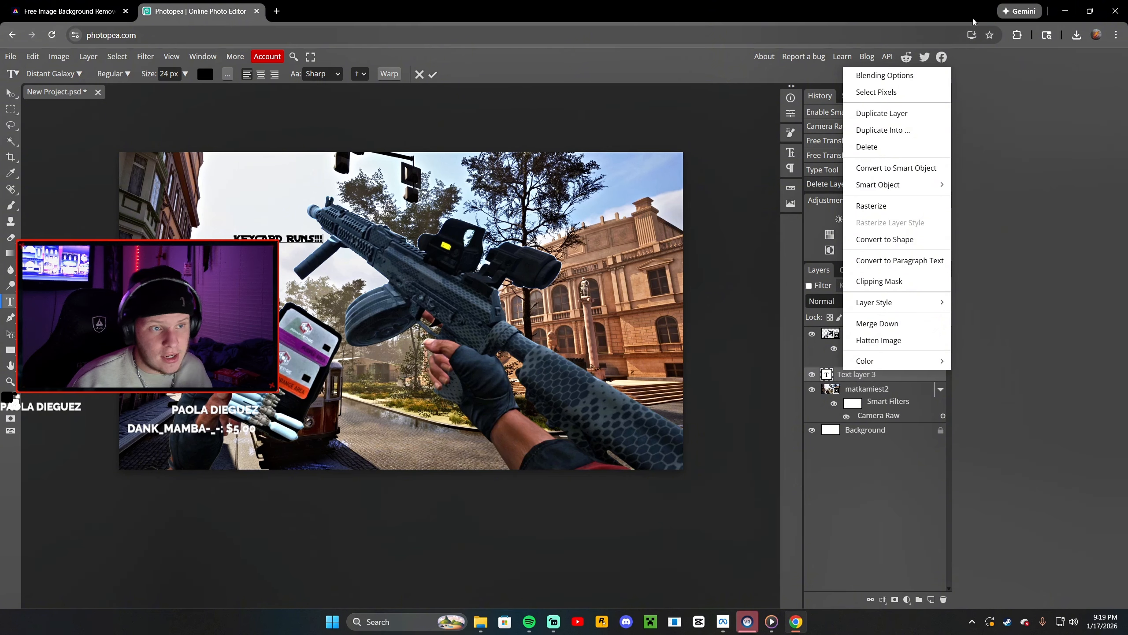
left_click(909, 75)
left_click_drag(364, 141, 639, 184)
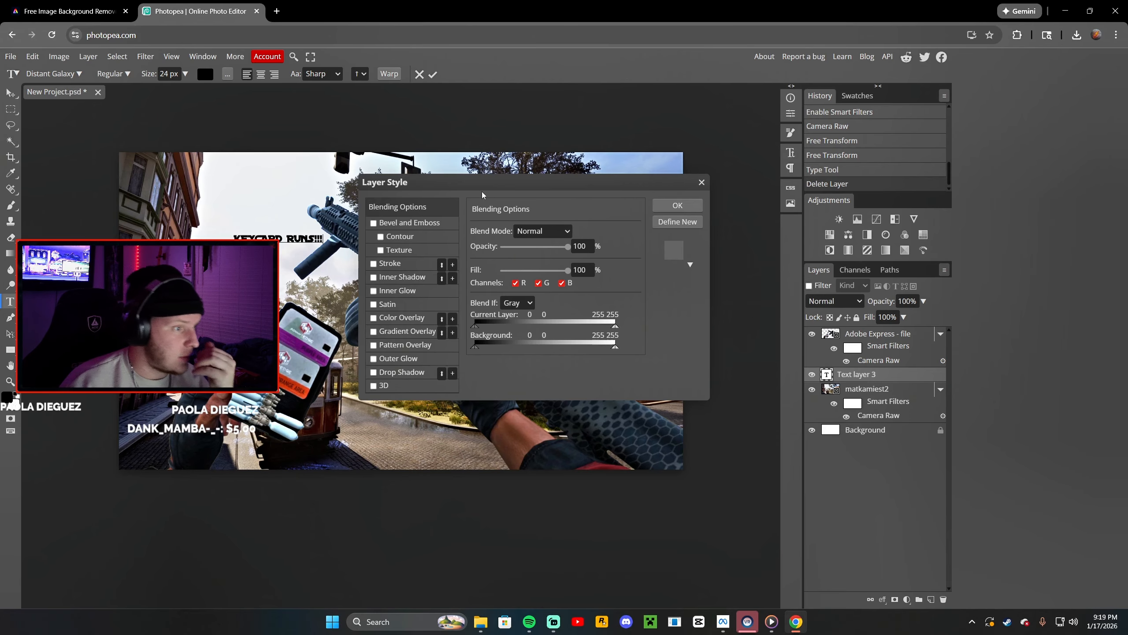
left_click_drag(495, 191, 554, 195)
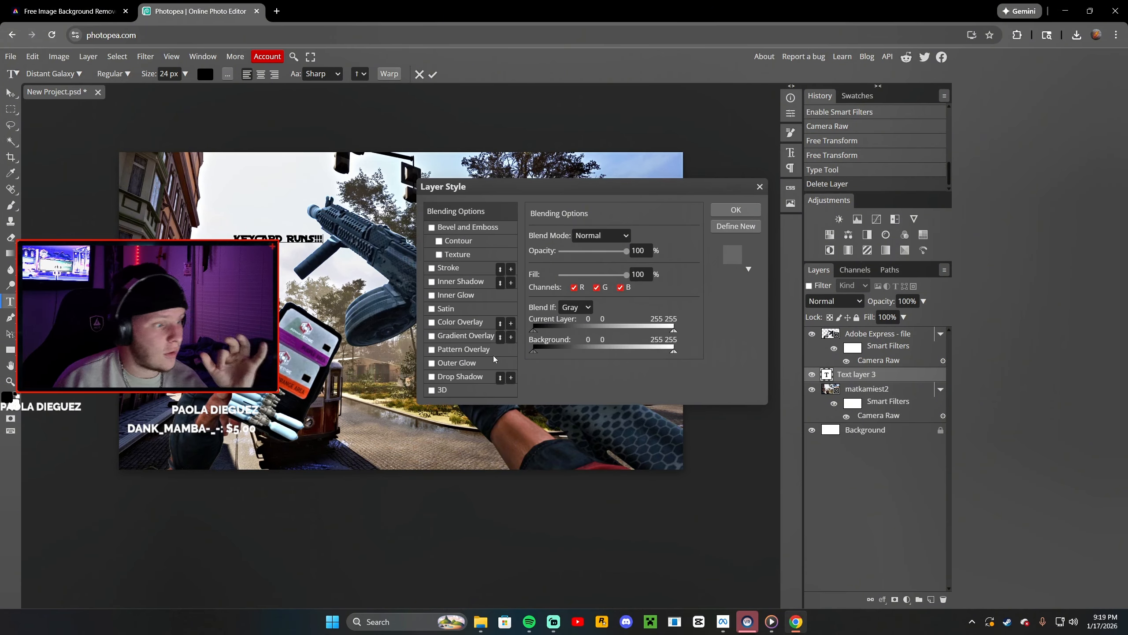
left_click(462, 322)
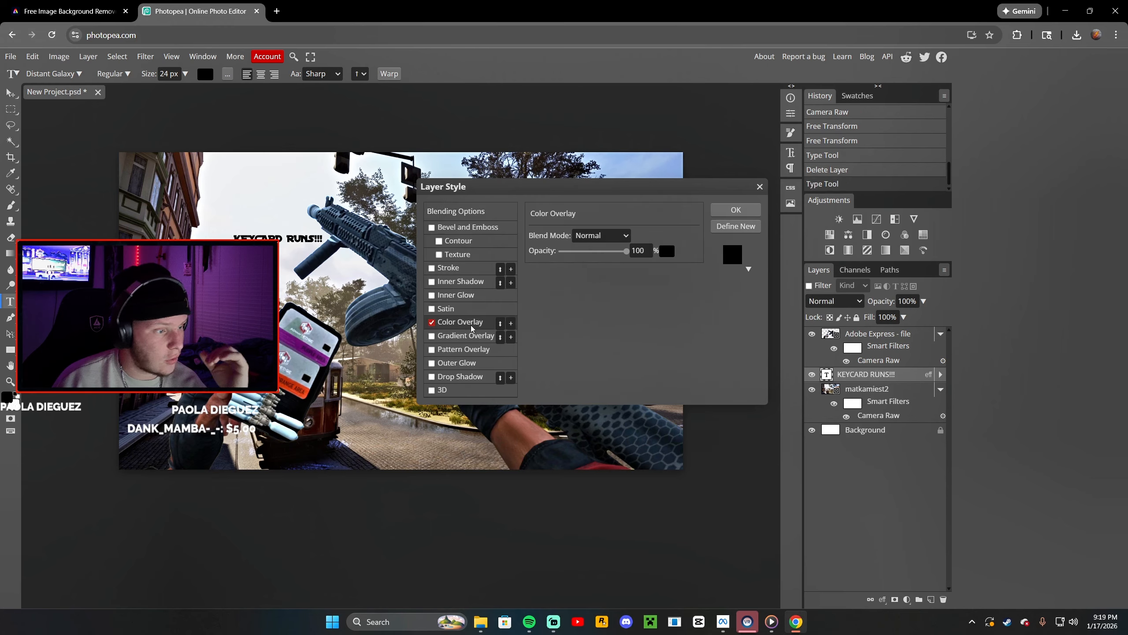
left_click(667, 251)
left_click_drag(273, 246, 164, 236)
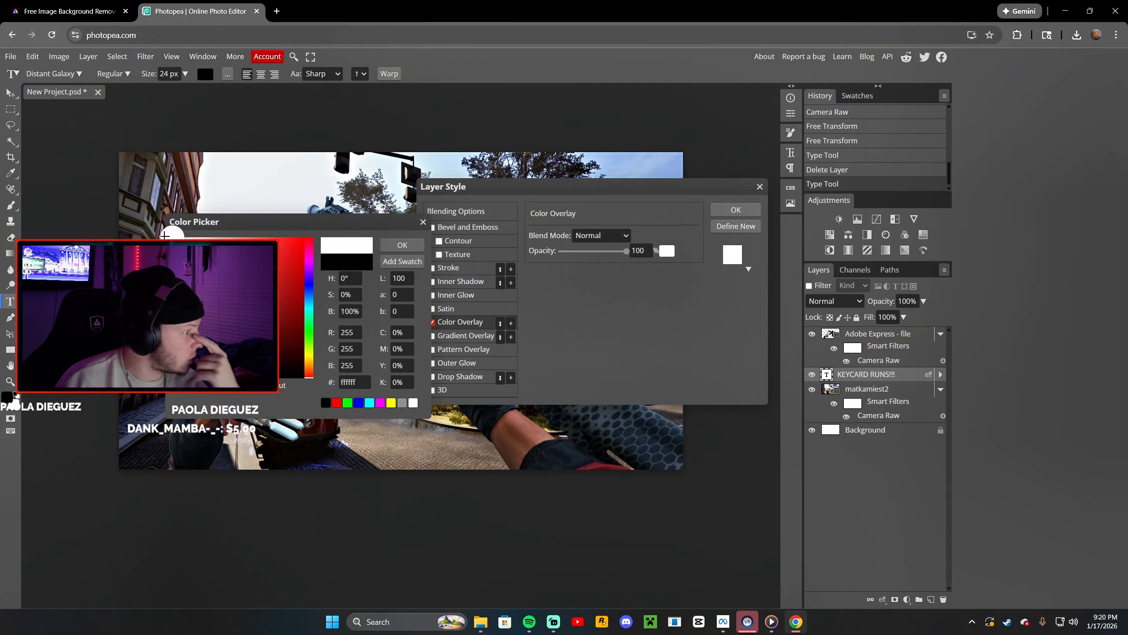
left_click(403, 245)
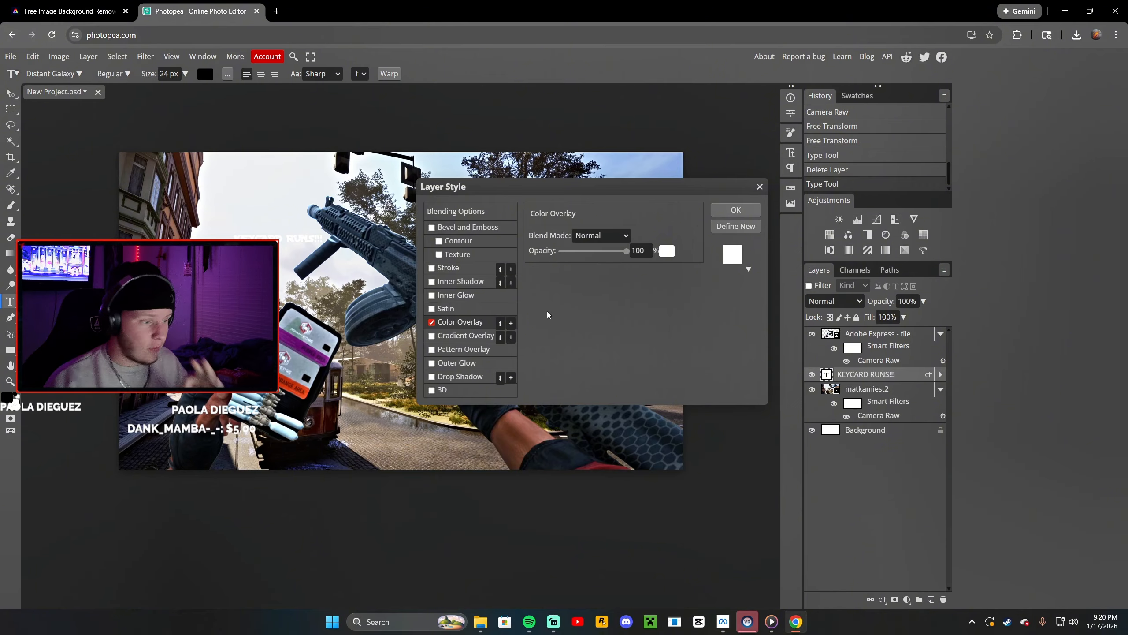
Add a 3 px outside stroke and a drop shadow at 78% opacity and 14 px distance, then confirm the layer style
left_click(466, 267)
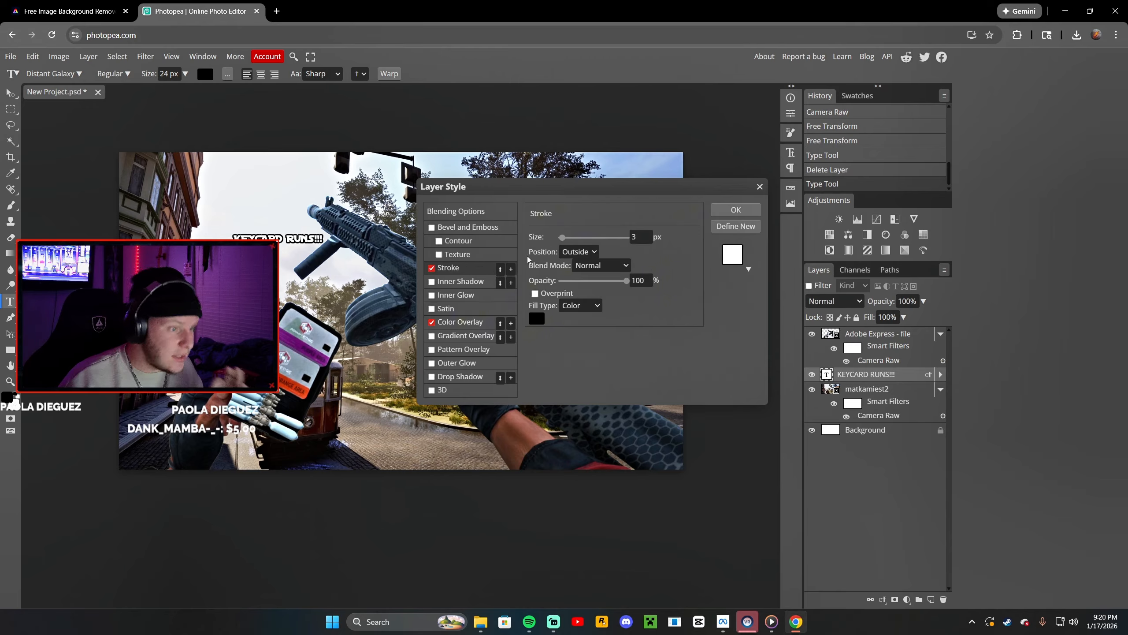
left_click(644, 281)
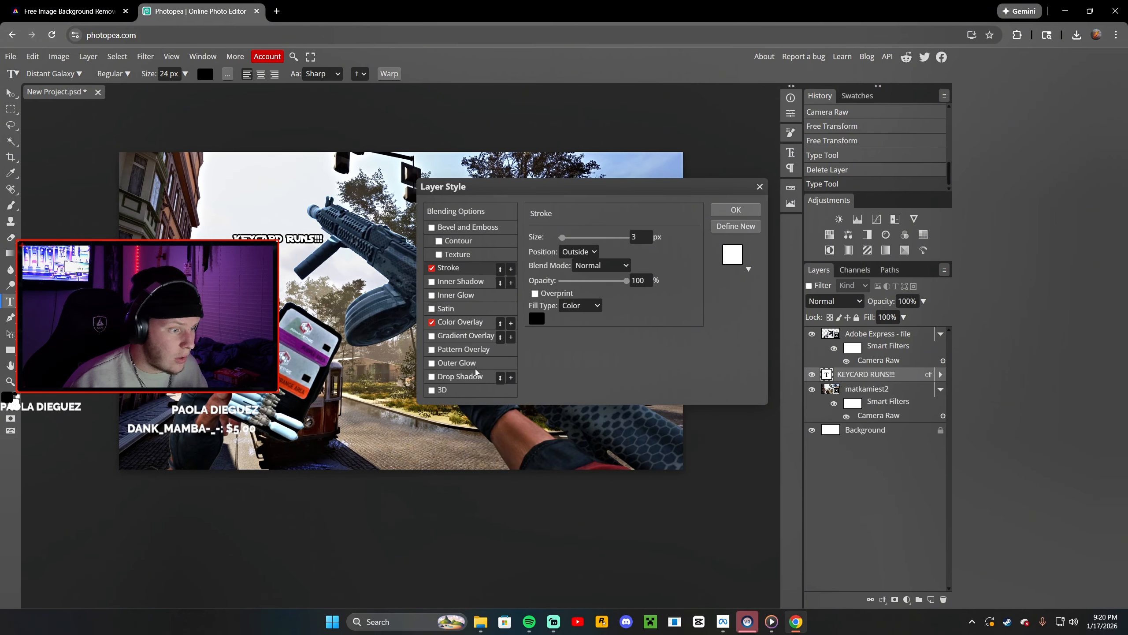
left_click(460, 376)
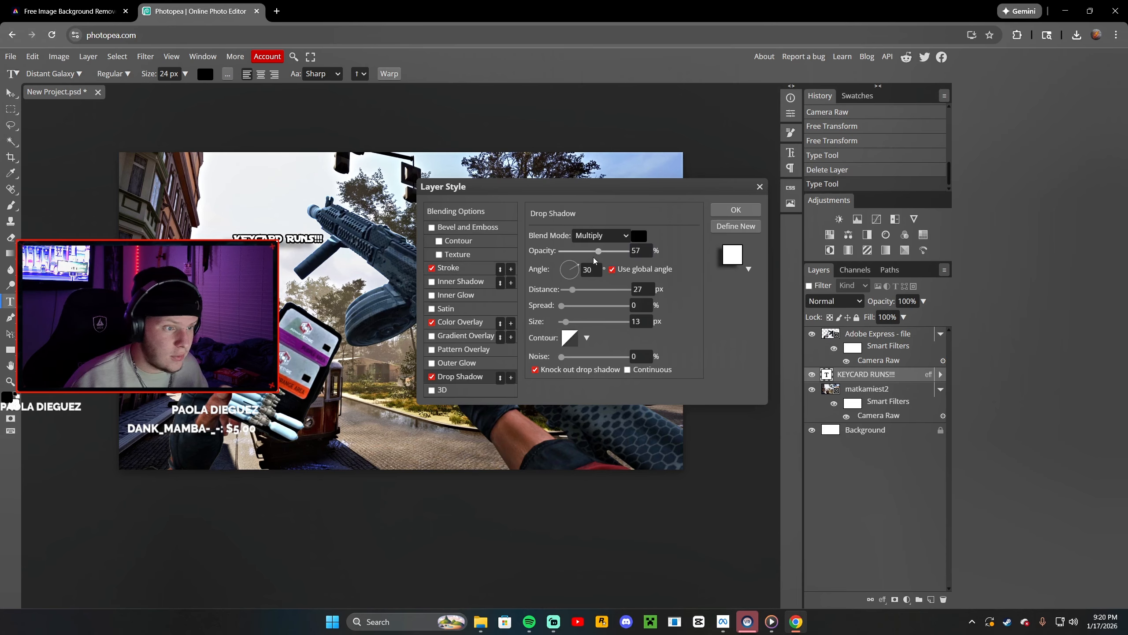
left_click_drag(598, 251, 612, 254)
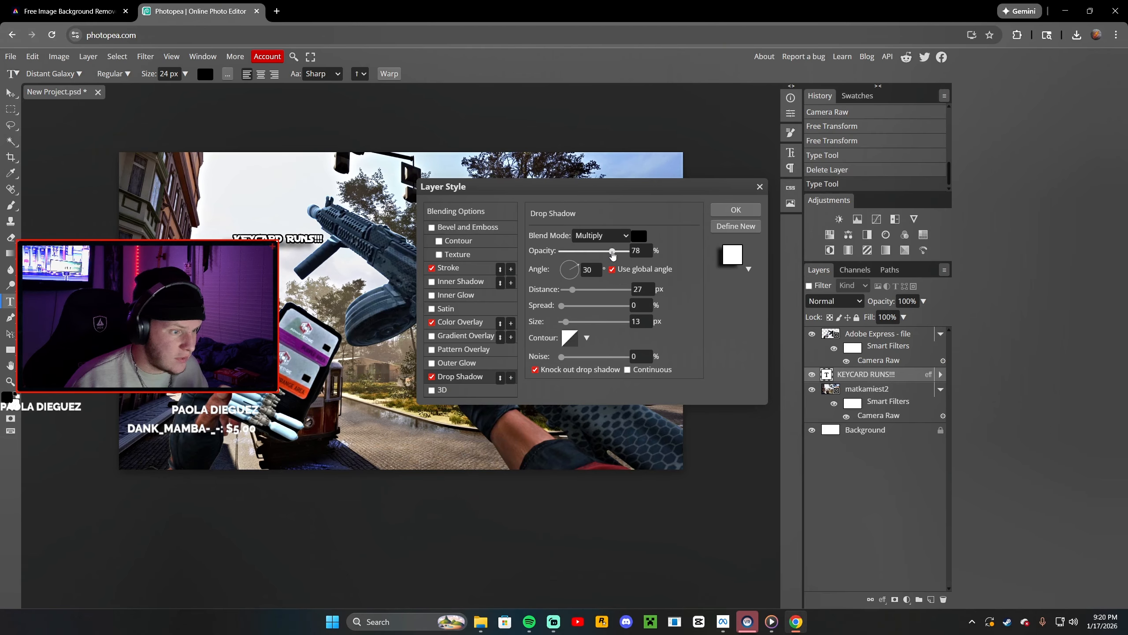
left_click_drag(573, 289, 568, 289)
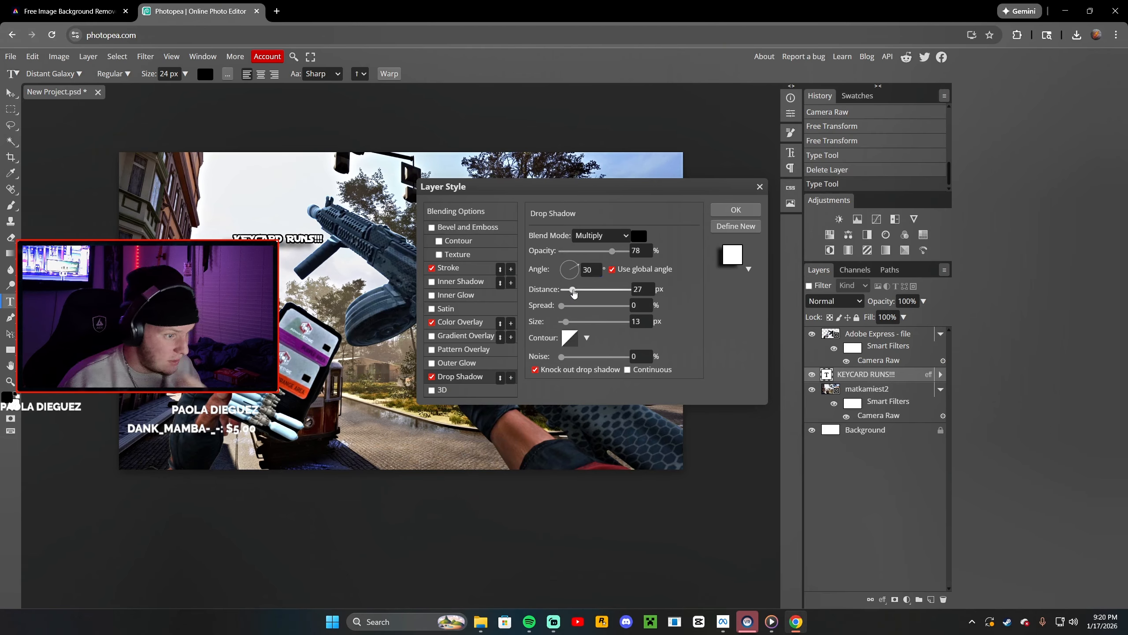
left_click(735, 210)
Free-transform the title text to about 517% and center it across the top of the thumbnail
left_click(33, 57)
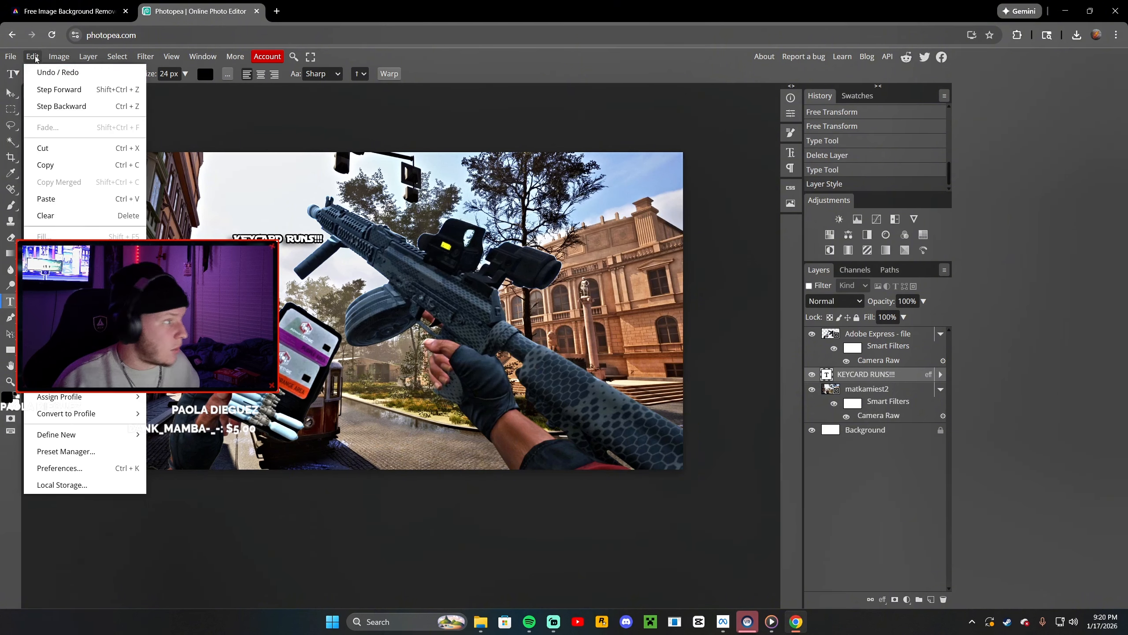
left_click(60, 325)
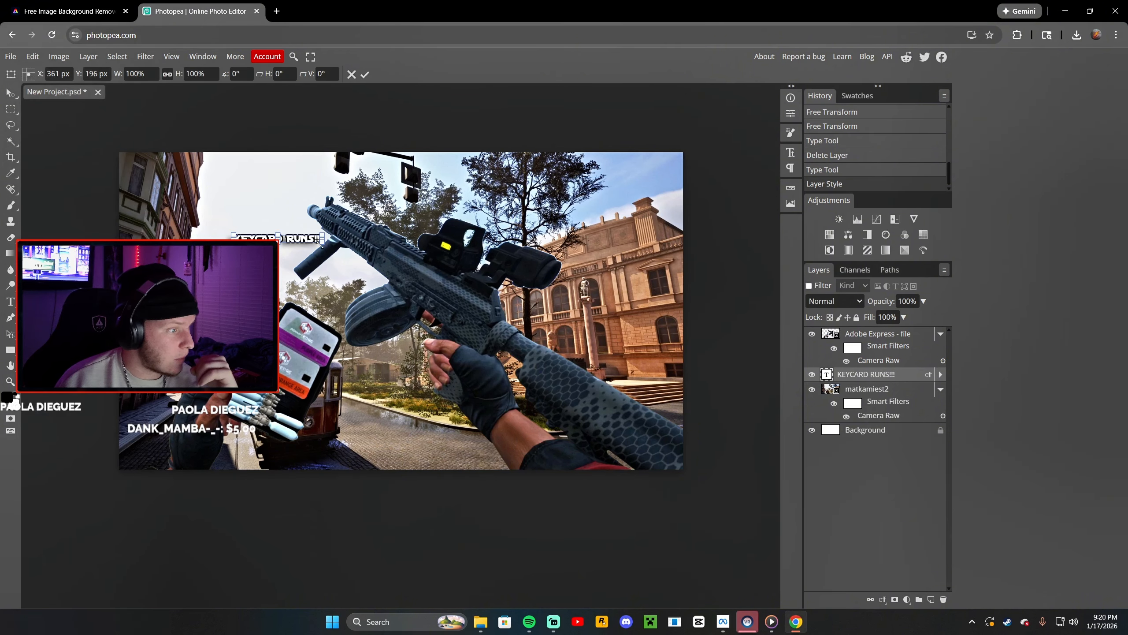
left_click_drag(323, 242, 731, 348)
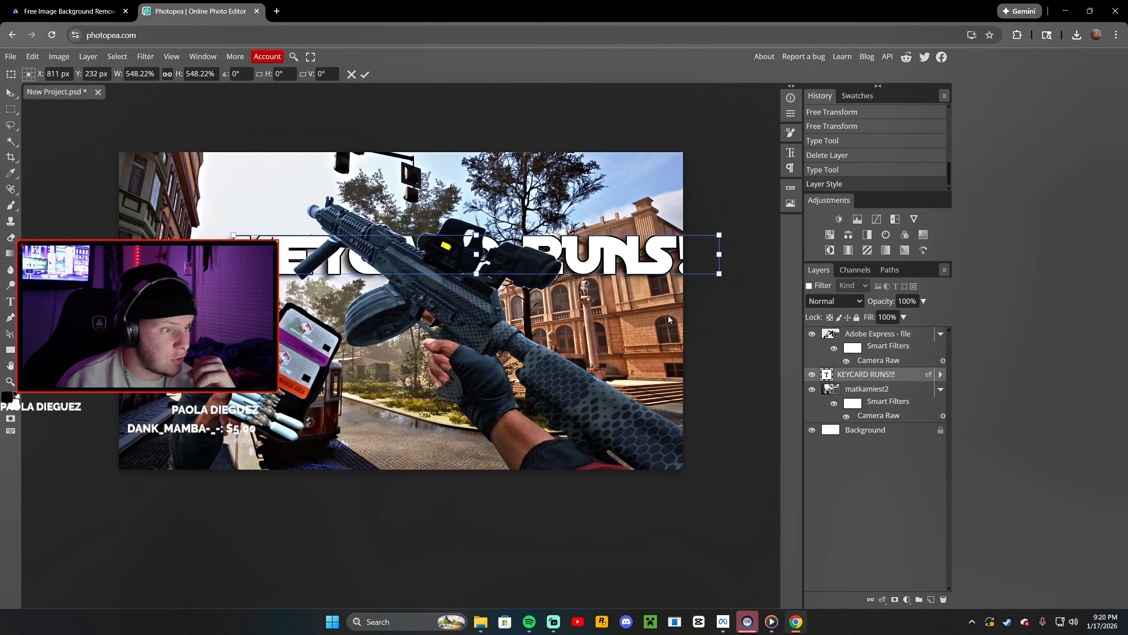
left_click_drag(617, 250, 539, 189)
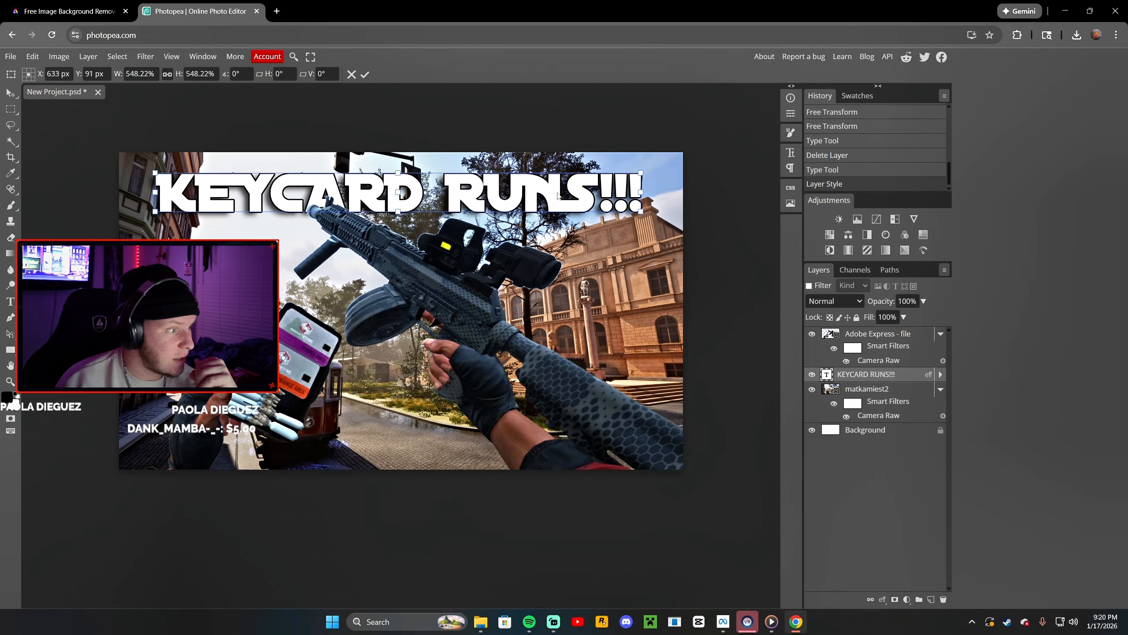
left_click_drag(642, 213, 614, 203)
left_click_drag(550, 201, 584, 203)
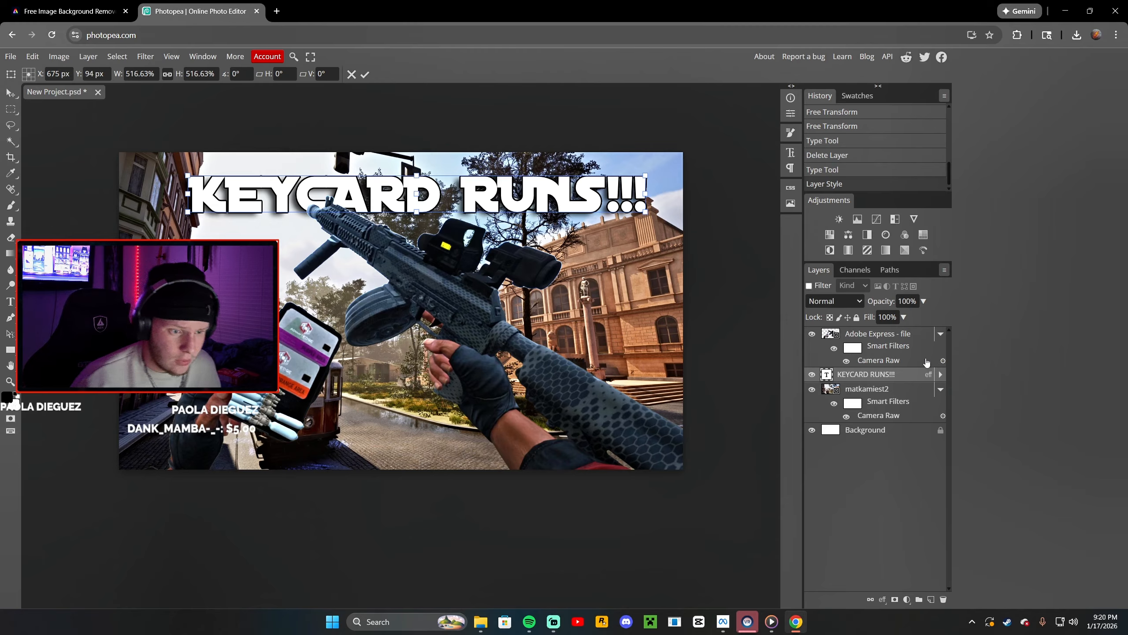
Move the title layer to the top of the stack and back beneath the weapon layer
left_click_drag(892, 377, 904, 332)
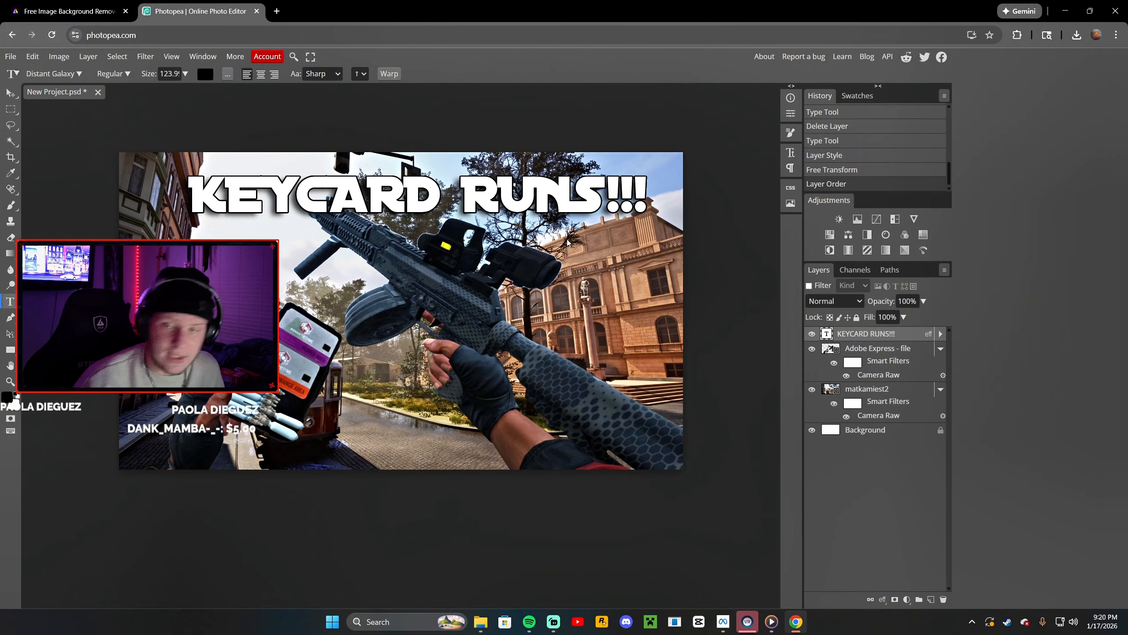
left_click_drag(867, 334, 868, 359)
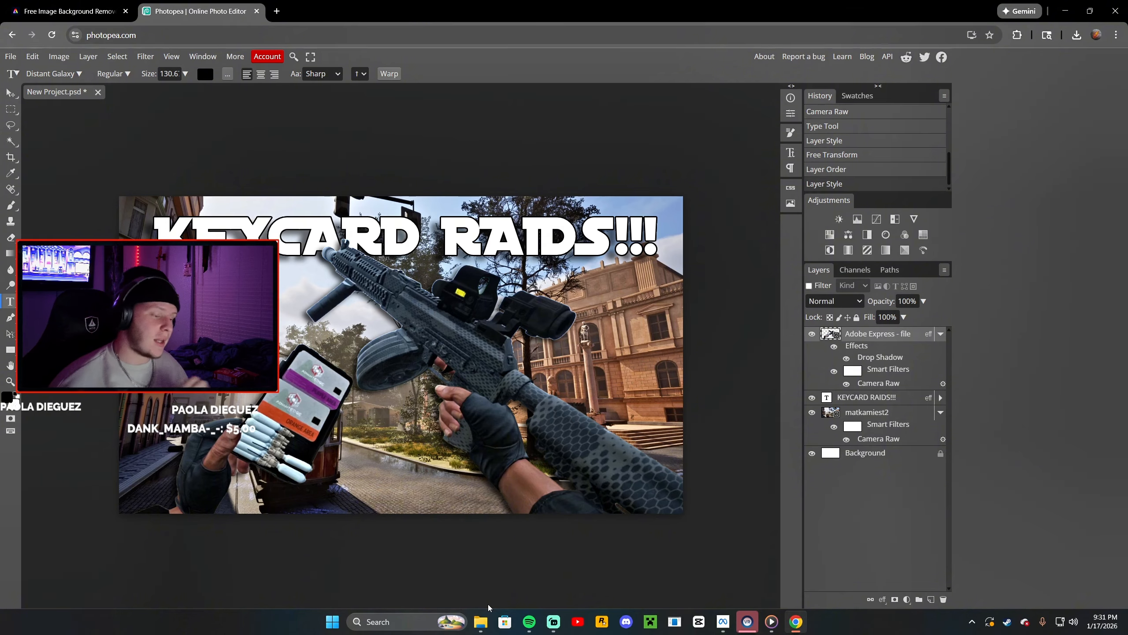
Place TITLECARDCROPPED from the THUMBNAILS folder, scale it down and position it in the bottom-right corner
left_click(481, 621)
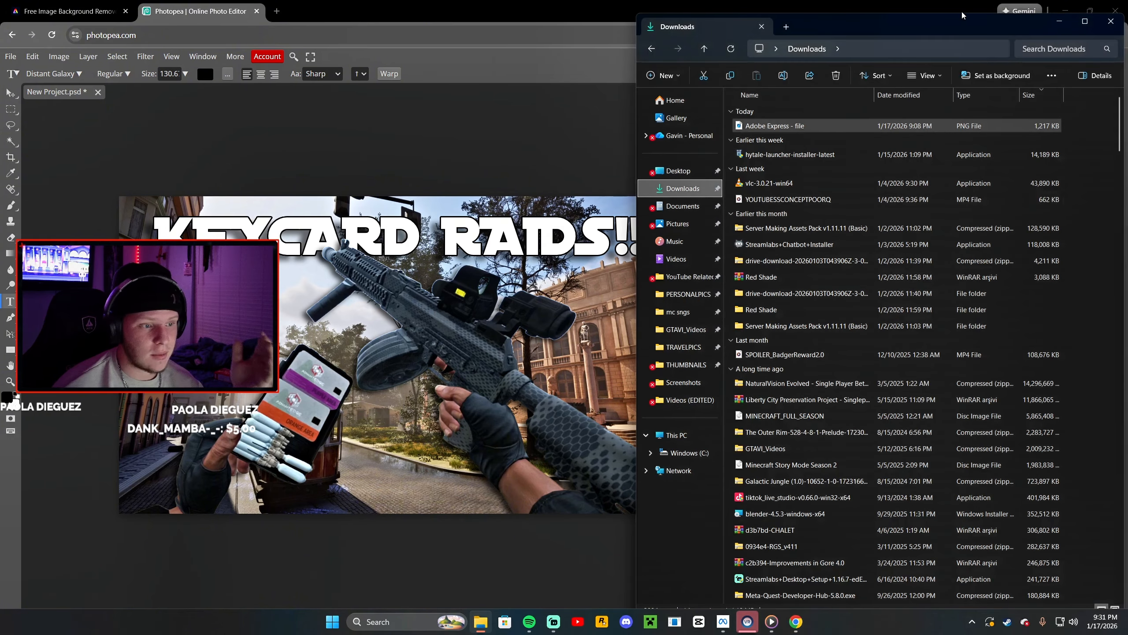
left_click(691, 365)
scroll(936, 433, "down", 15)
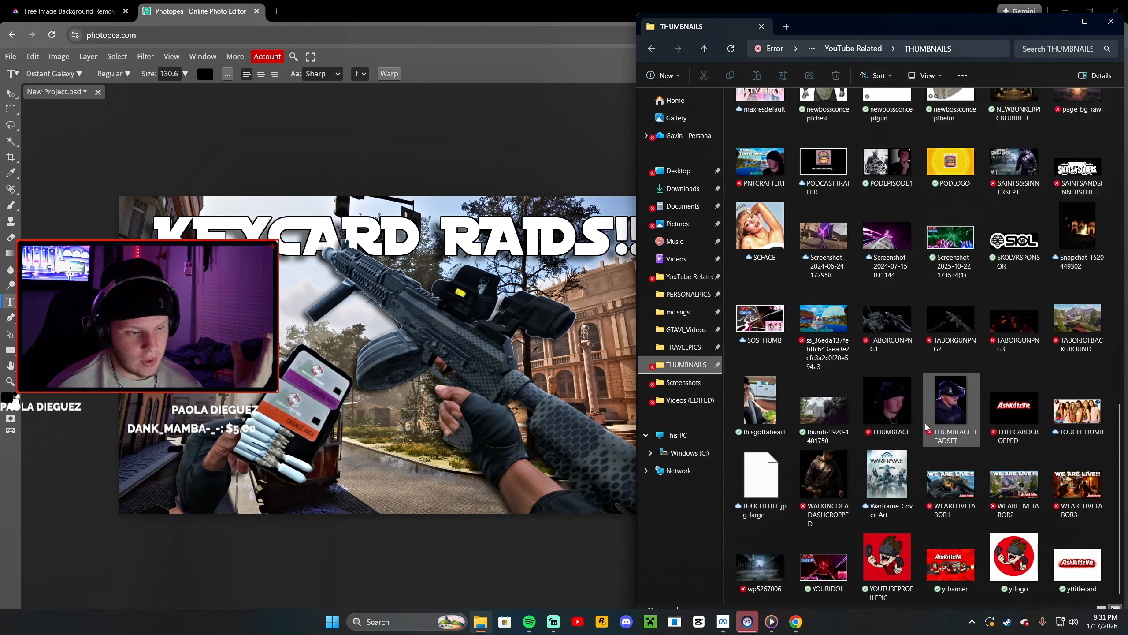
left_click_drag(1014, 407, 746, 388)
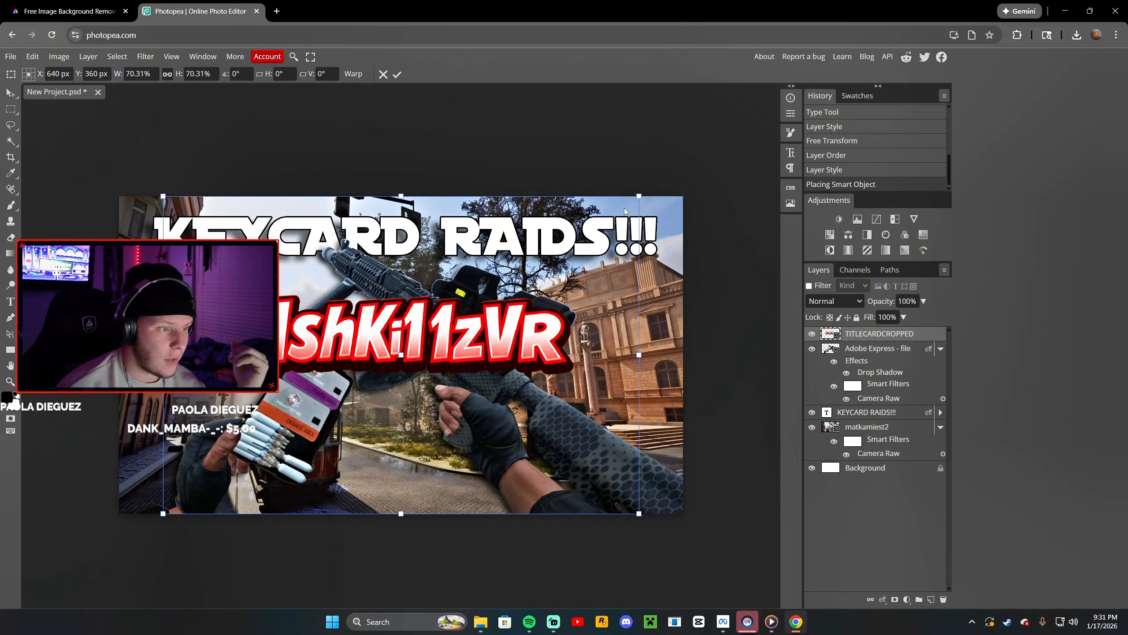
left_click_drag(634, 197, 418, 343)
left_click_drag(355, 396, 648, 466)
left_click(884, 469)
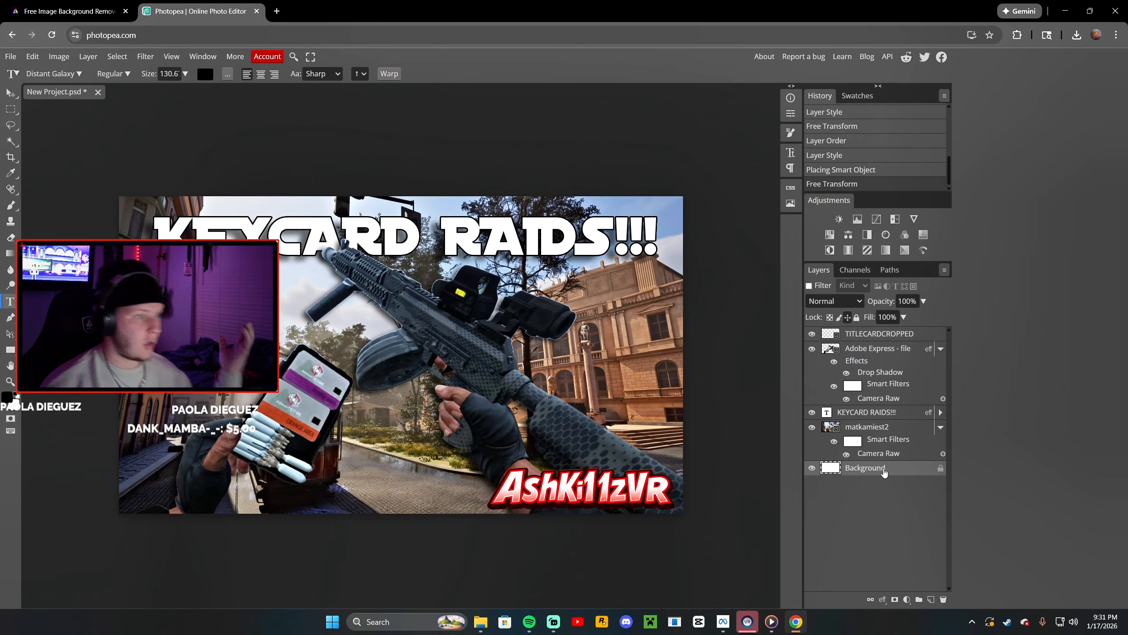